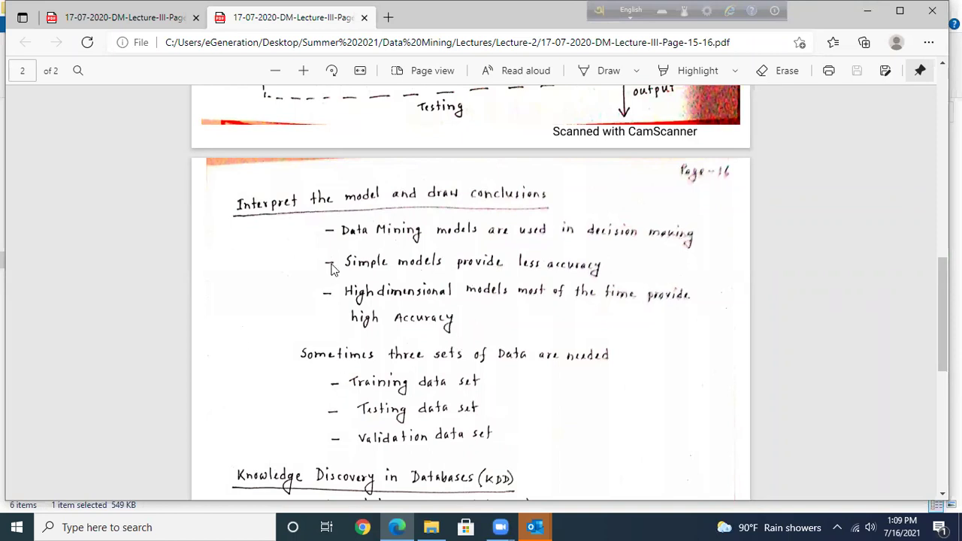
Review the lecture notes on pages 15 and 16, covering model interpretation, the three data sets and knowledge discovery in databases.
{"action": "scroll", "coordinate": [333, 270], "scroll_direction": "up", "scroll_amount": 3}
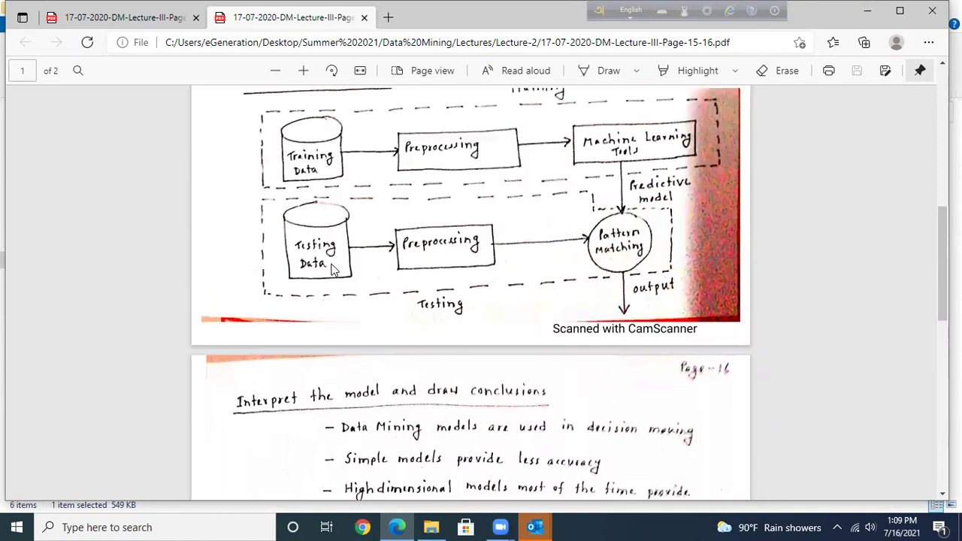
{"action": "scroll", "coordinate": [414, 274], "scroll_direction": "down", "scroll_amount": 3}
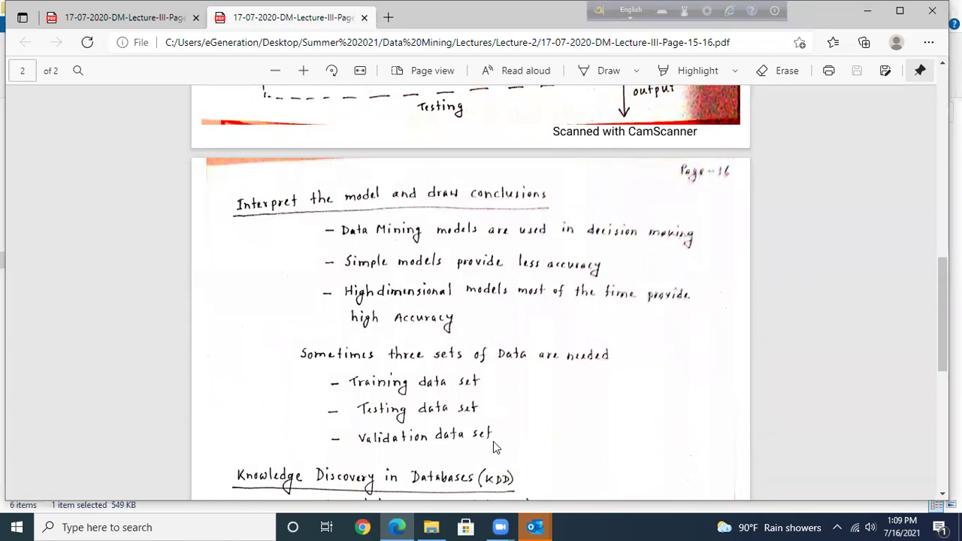
{"action": "scroll", "coordinate": [493, 441], "scroll_direction": "down", "scroll_amount": 3}
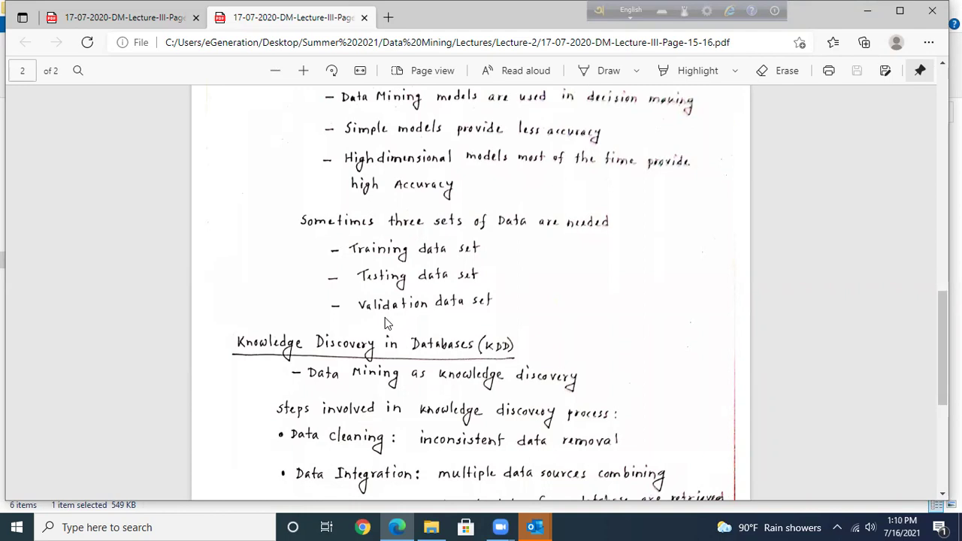
{"action": "scroll", "coordinate": [385, 318], "scroll_direction": "up", "scroll_amount": 3}
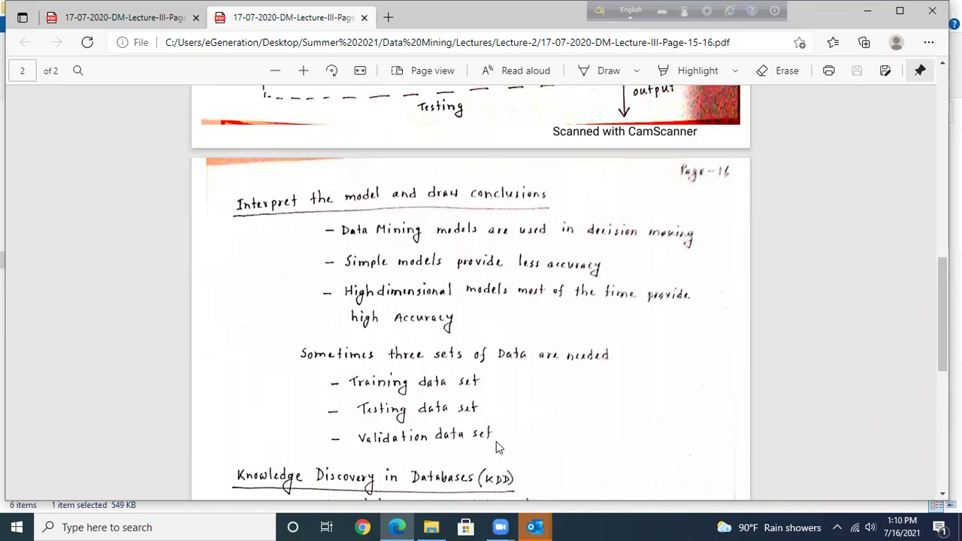
{"action": "scroll", "coordinate": [496, 446], "scroll_direction": "down", "scroll_amount": 1}
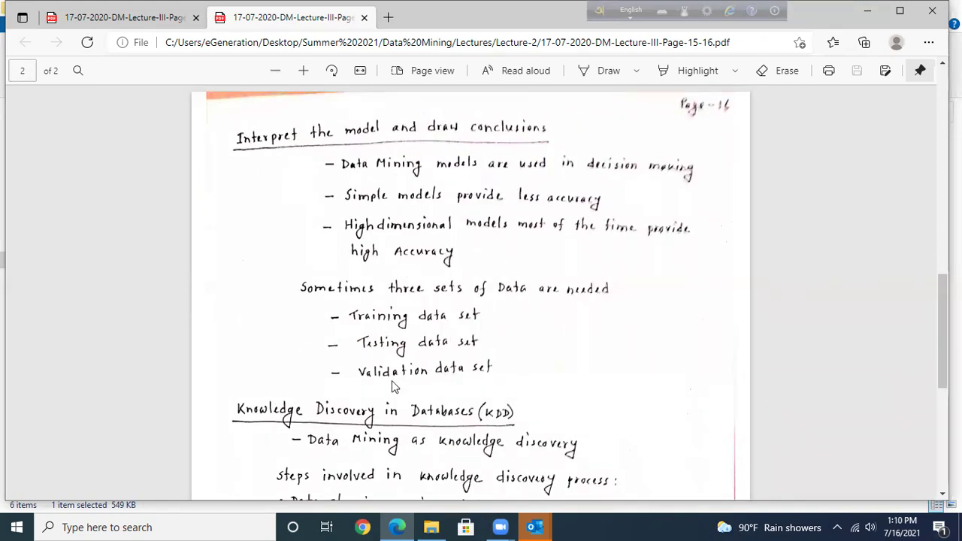
{"action": "scroll", "coordinate": [479, 385], "scroll_direction": "down", "scroll_amount": 1}
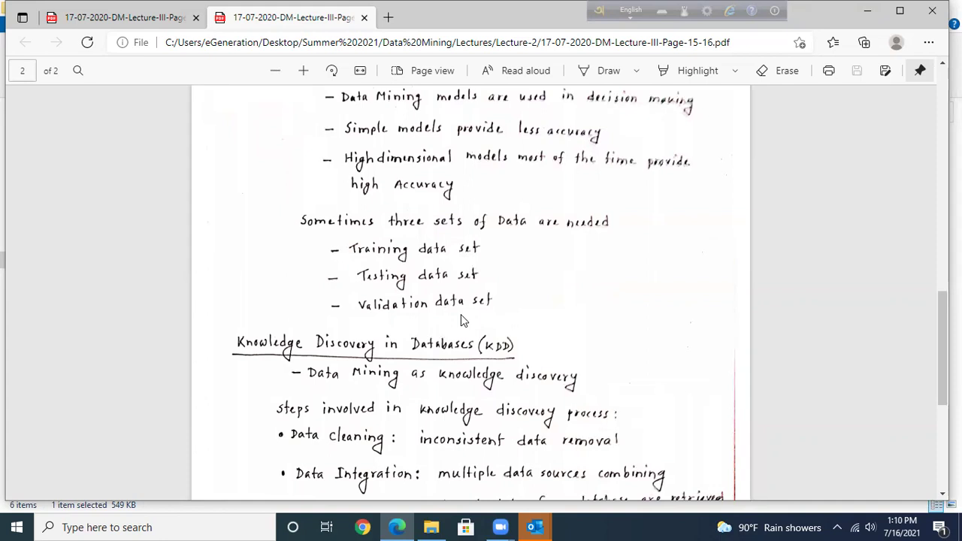
{"action": "scroll", "coordinate": [463, 321], "scroll_direction": "down", "scroll_amount": 3}
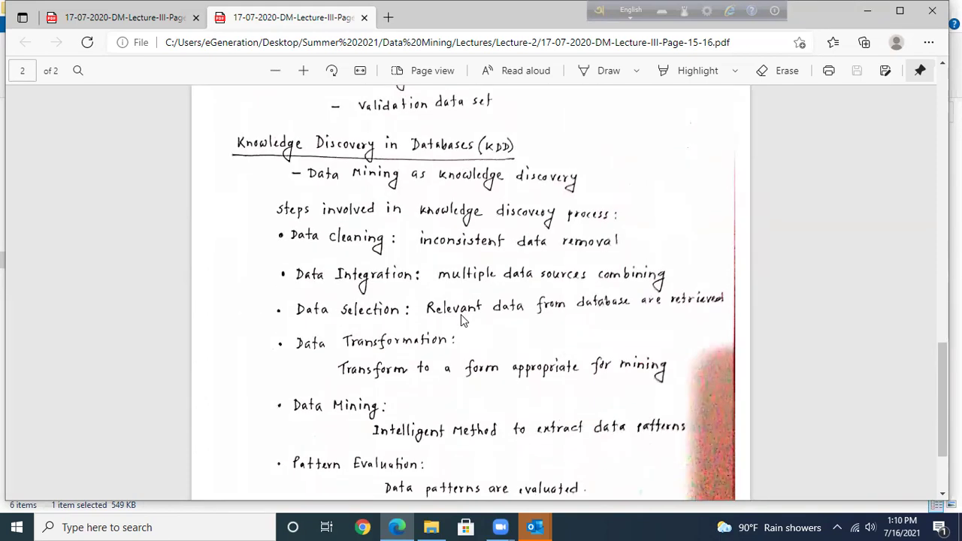
{"action": "scroll", "coordinate": [461, 314], "scroll_direction": "up", "scroll_amount": 3}
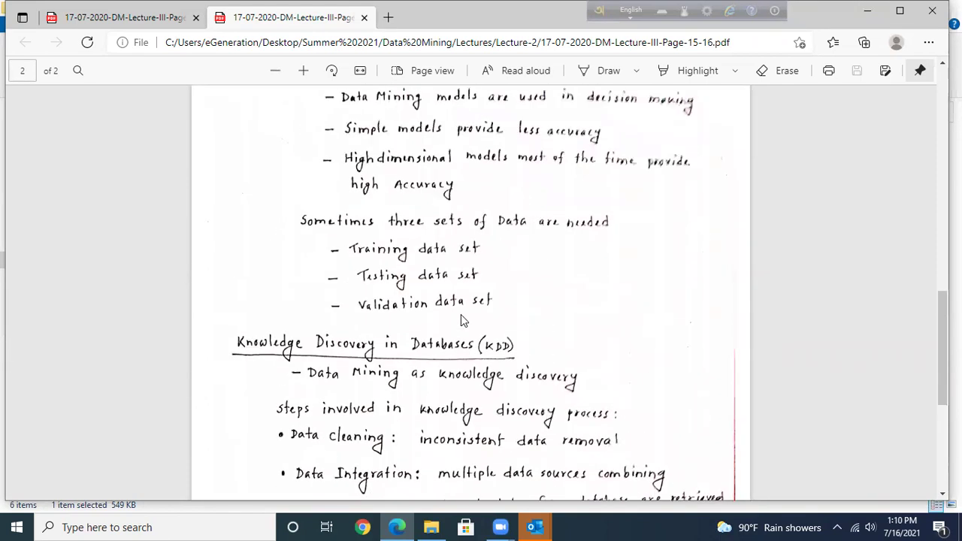
{"action": "scroll", "coordinate": [461, 314], "scroll_direction": "up", "scroll_amount": 3}
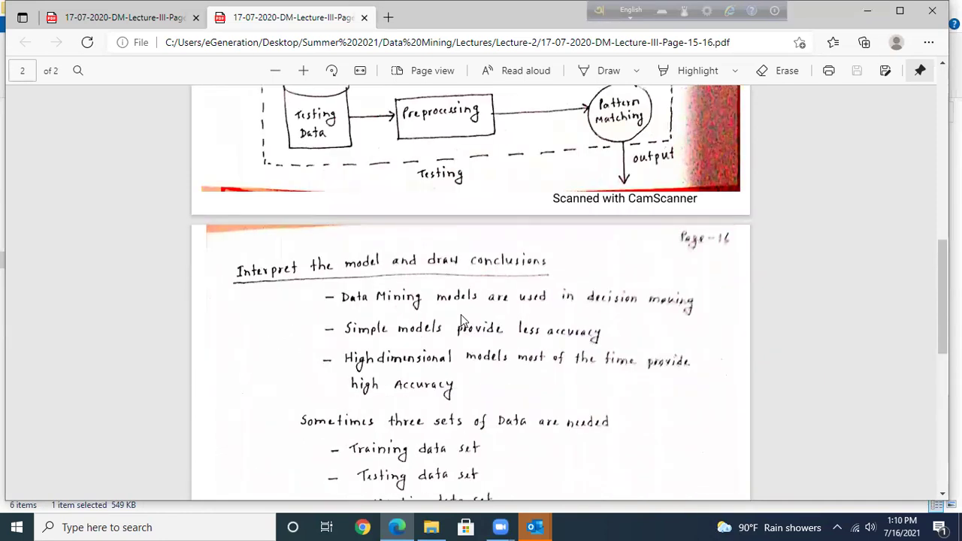
{"action": "scroll", "coordinate": [461, 314], "scroll_direction": "up", "scroll_amount": 3}
{"action": "scroll", "coordinate": [461, 314], "scroll_direction": "up", "scroll_amount": 3}
{"action": "scroll", "coordinate": [462, 316], "scroll_direction": "up", "scroll_amount": 5}
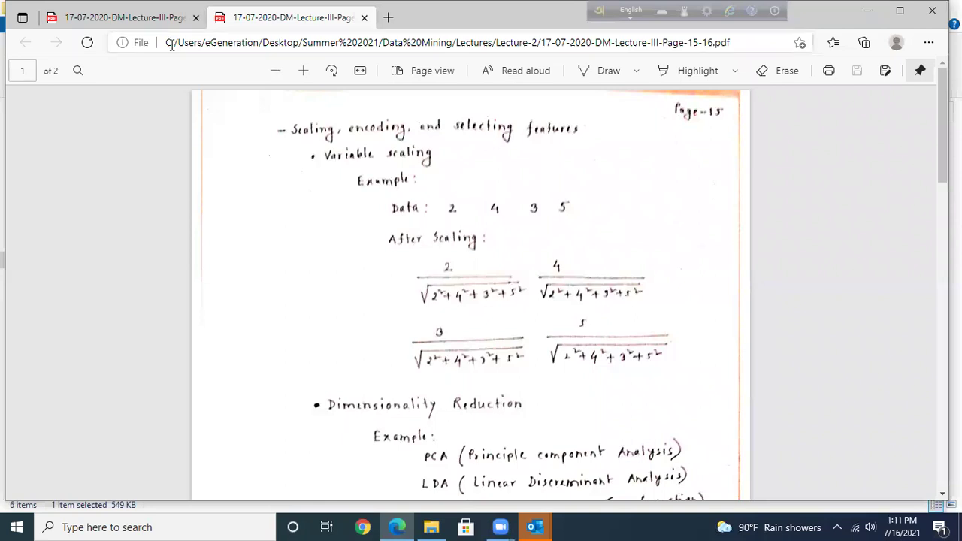
Look over the data collection and problem statement notes in the Page-13-14 PDF, and return to the Page-15-16 PDF.
{"action": "left_click", "coordinate": [167, 23]}
{"action": "scroll", "coordinate": [378, 251], "scroll_direction": "up", "scroll_amount": 3}
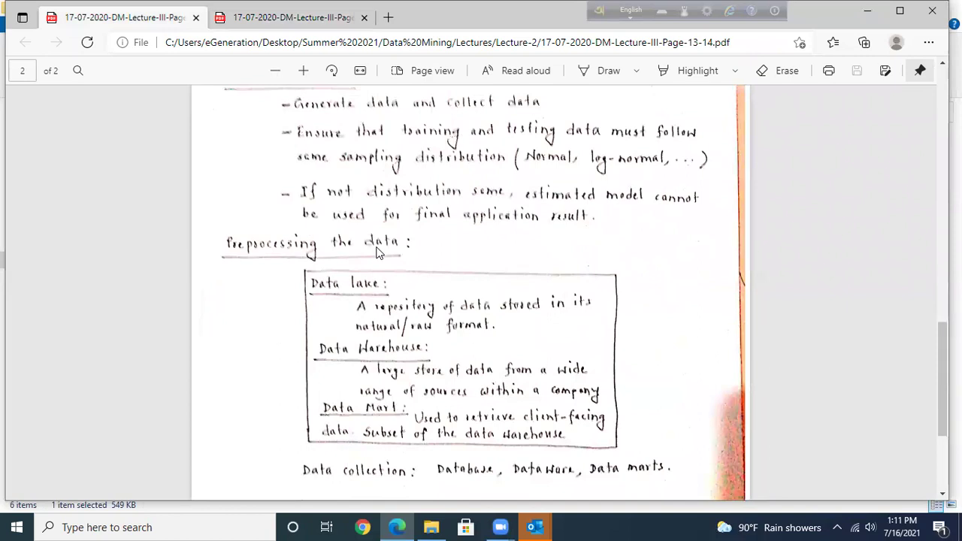
{"action": "scroll", "coordinate": [378, 251], "scroll_direction": "up", "scroll_amount": 4}
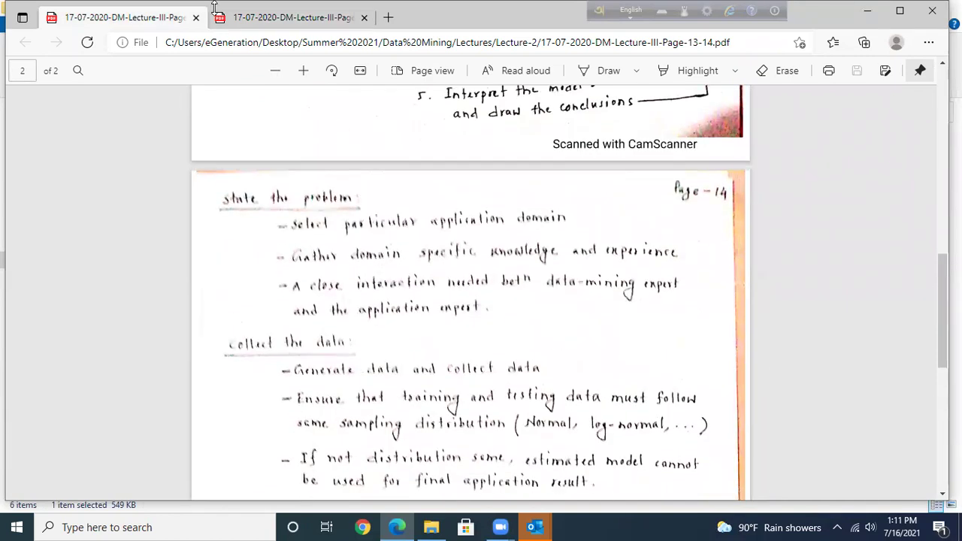
{"action": "left_click", "coordinate": [243, 16]}
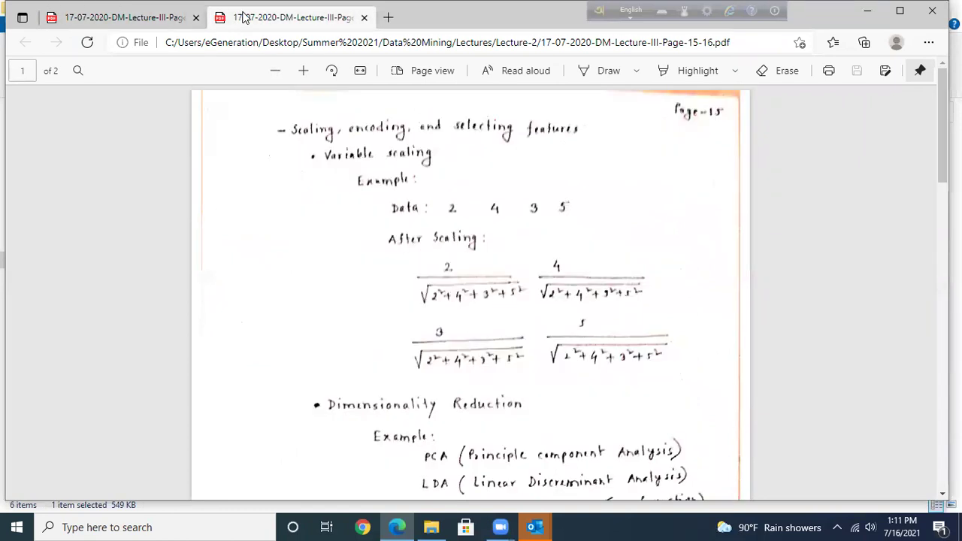
Switch to Chrome and open the university portal at ucam.uiu.ac.bd.
{"action": "left_click", "coordinate": [363, 527]}
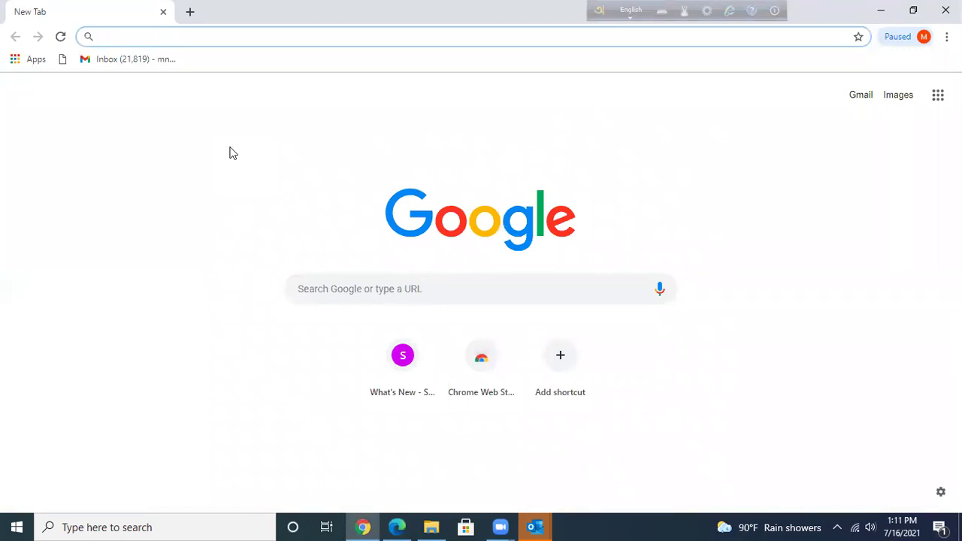
{"action": "type", "text": "uc"}
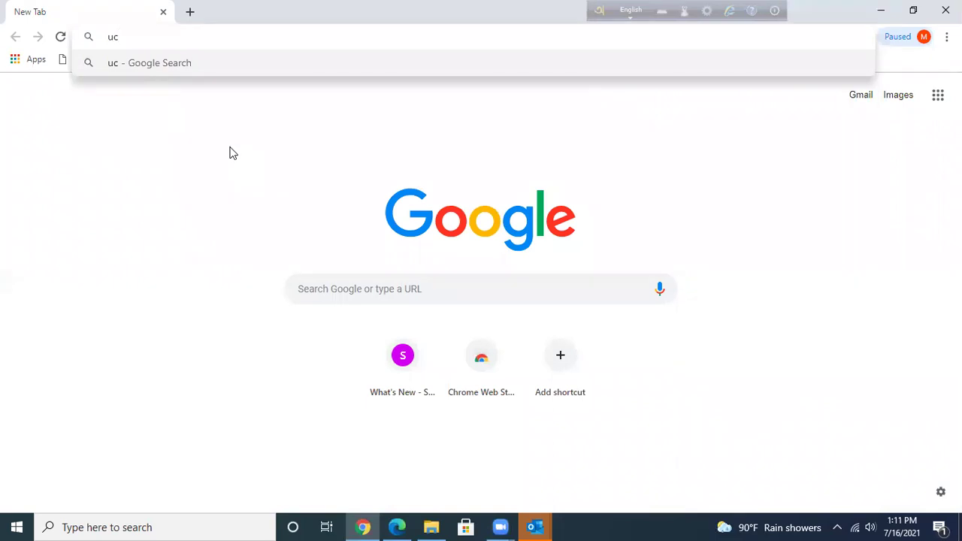
{"action": "type", "text": "am"}
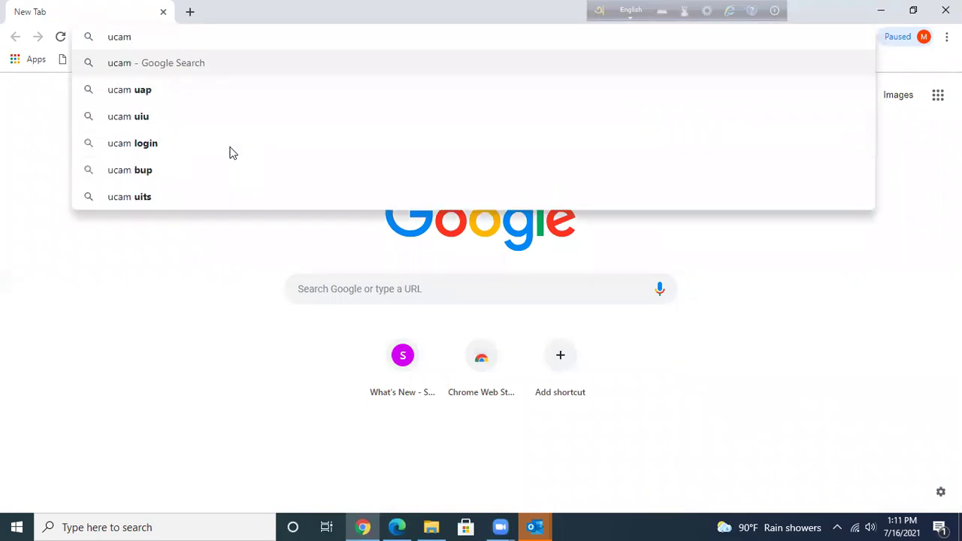
{"action": "type", "text": ".ui"}
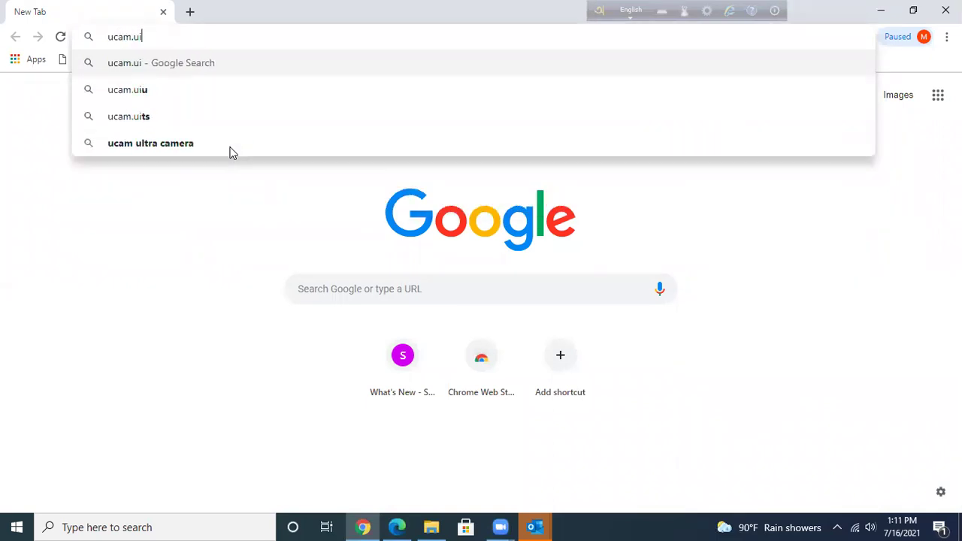
{"action": "type", "text": "u.ac"}
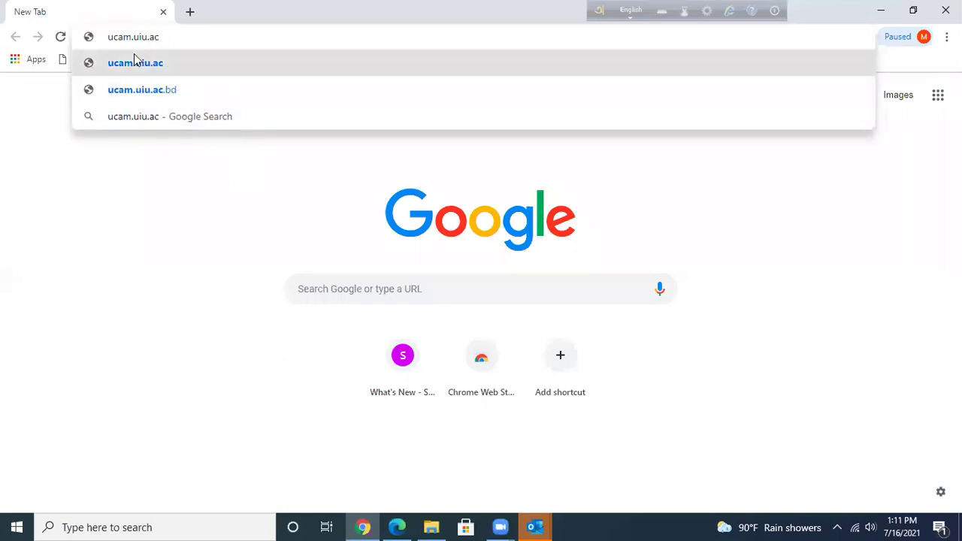
{"action": "left_click", "coordinate": [134, 64]}
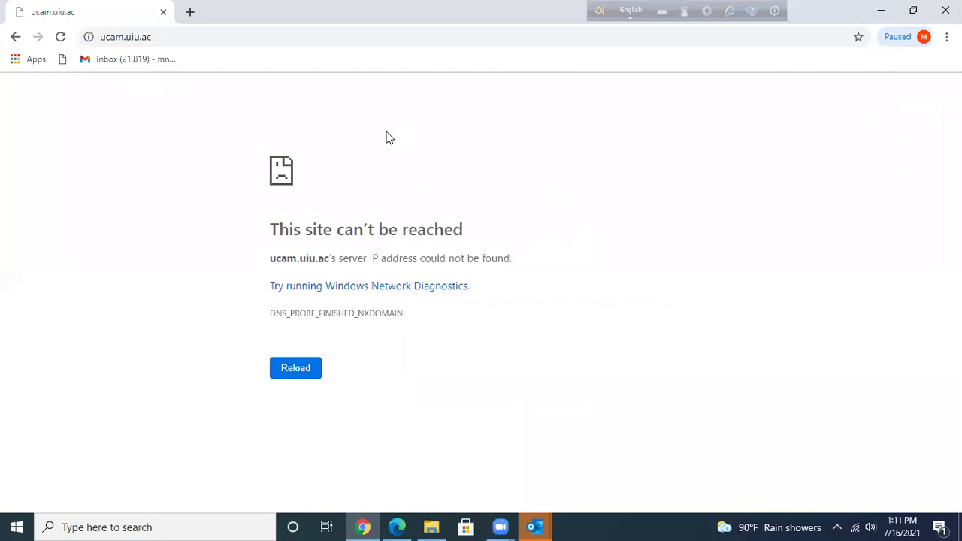
{"action": "left_click", "coordinate": [166, 32]}
{"action": "left_click", "coordinate": [166, 32]}
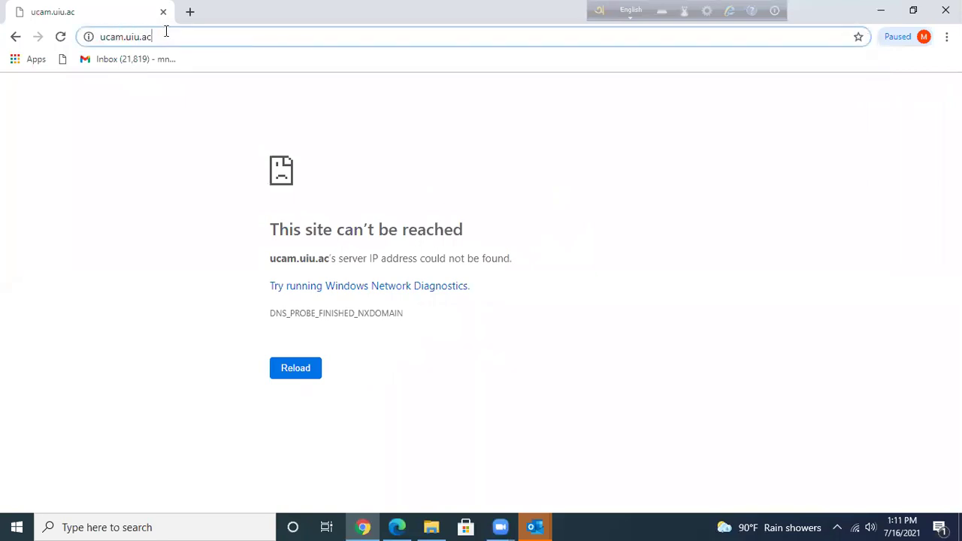
{"action": "type", "text": ".bd"}
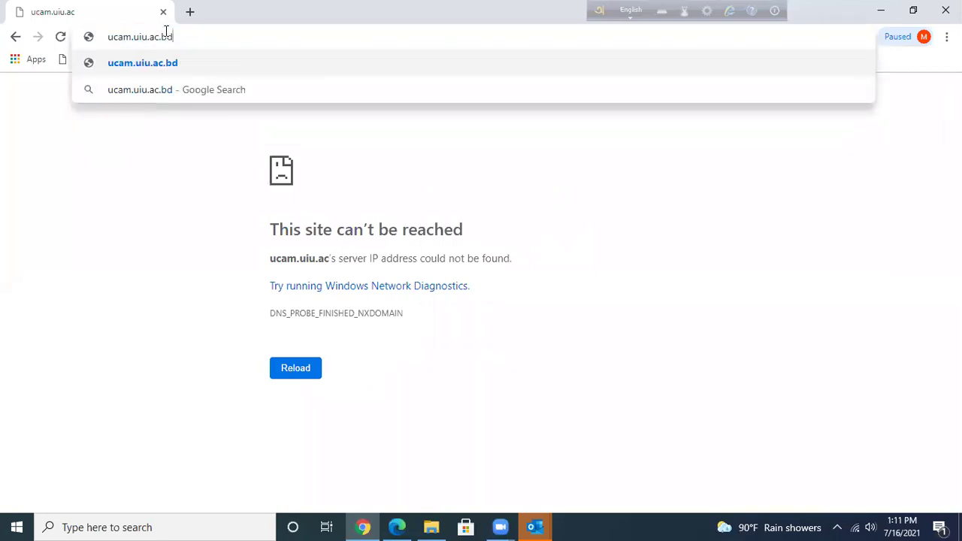
{"action": "left_click", "coordinate": [155, 69]}
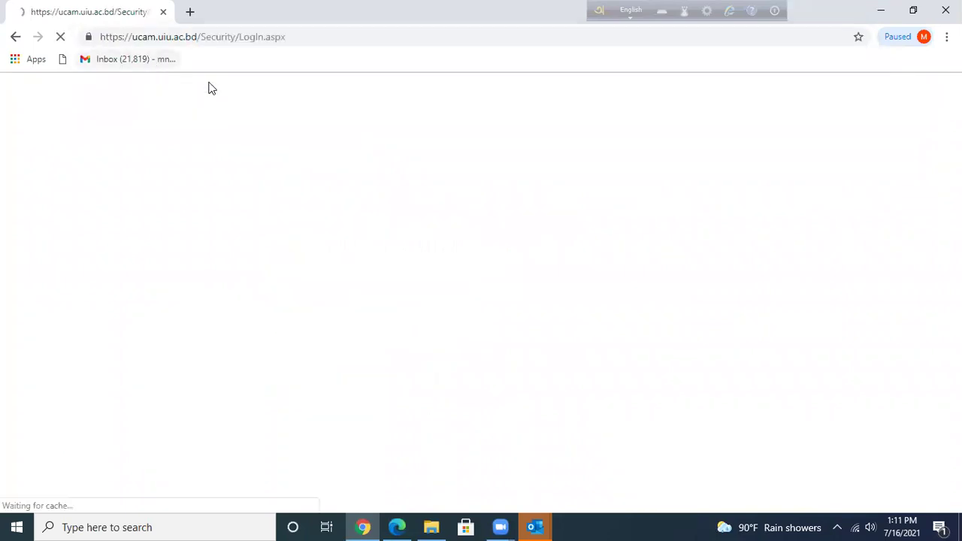
Log in to the UIU portal with the account's username and password.
{"action": "left_click", "coordinate": [421, 285]}
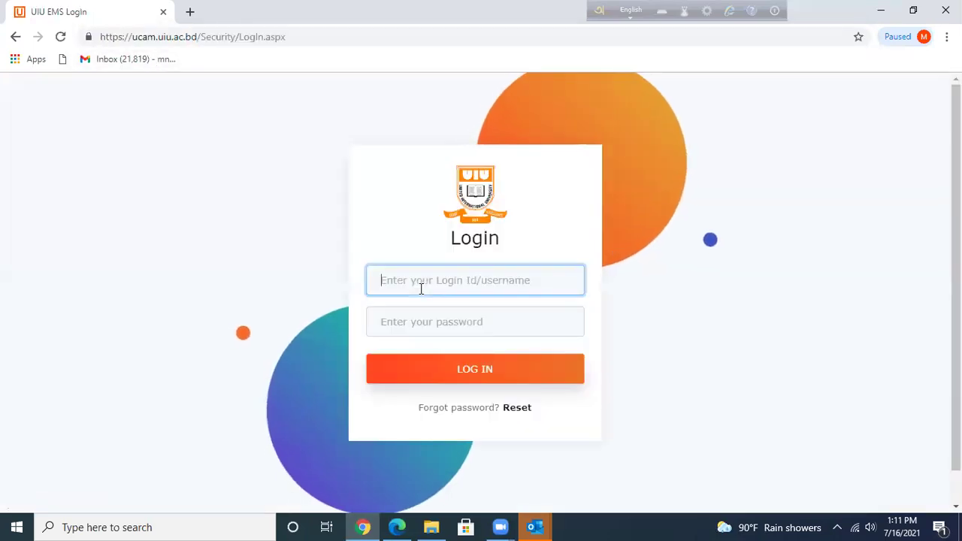
{"action": "type", "text": "MNH"}
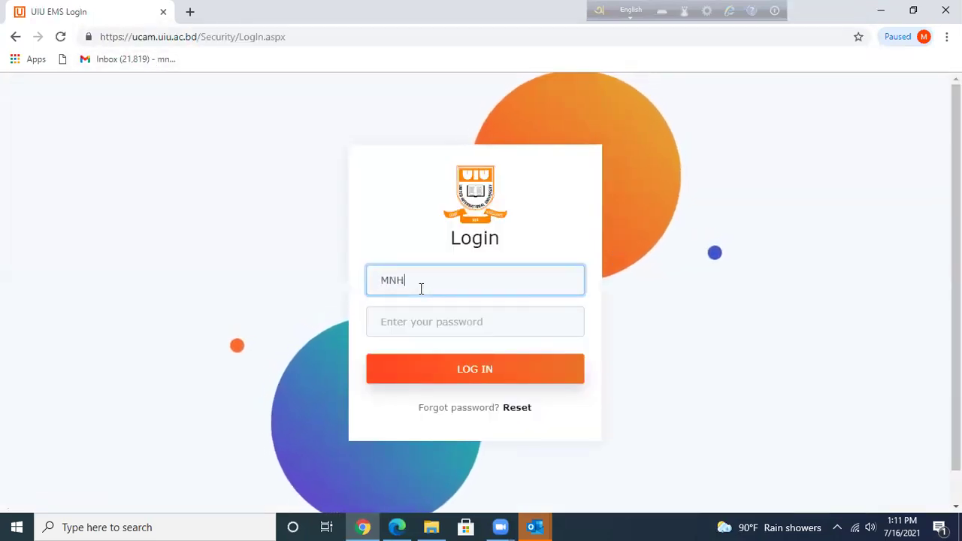
{"action": "left_click", "coordinate": [404, 323]}
{"action": "type", "text": "*********"}
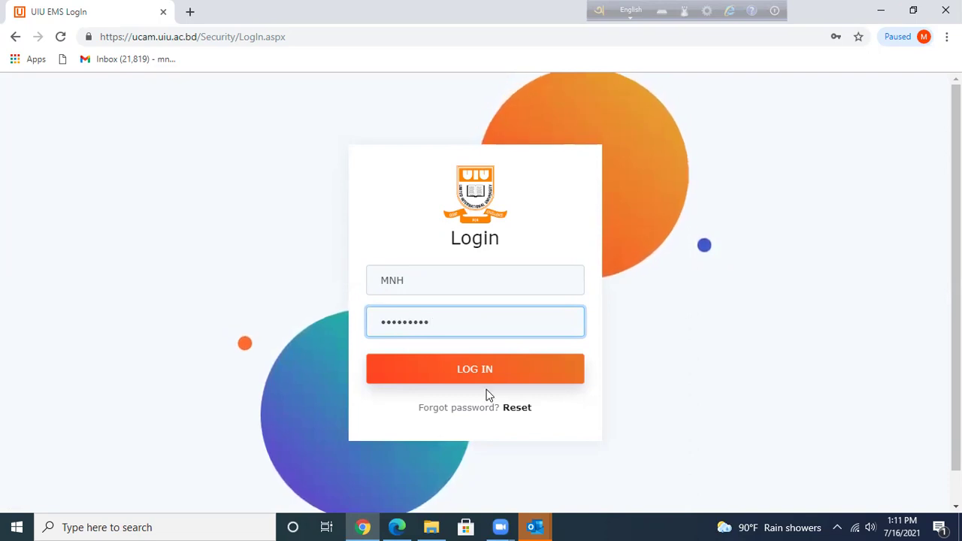
{"action": "left_click", "coordinate": [493, 369]}
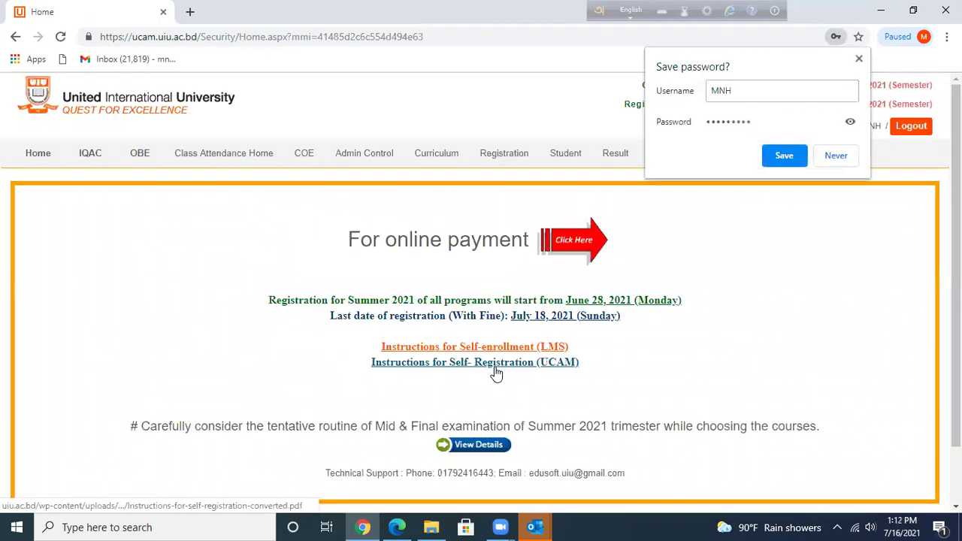
Open Class Attendance Entry and load the students of section M - CSE 6011 - Data Mining.
{"action": "left_click", "coordinate": [223, 154]}
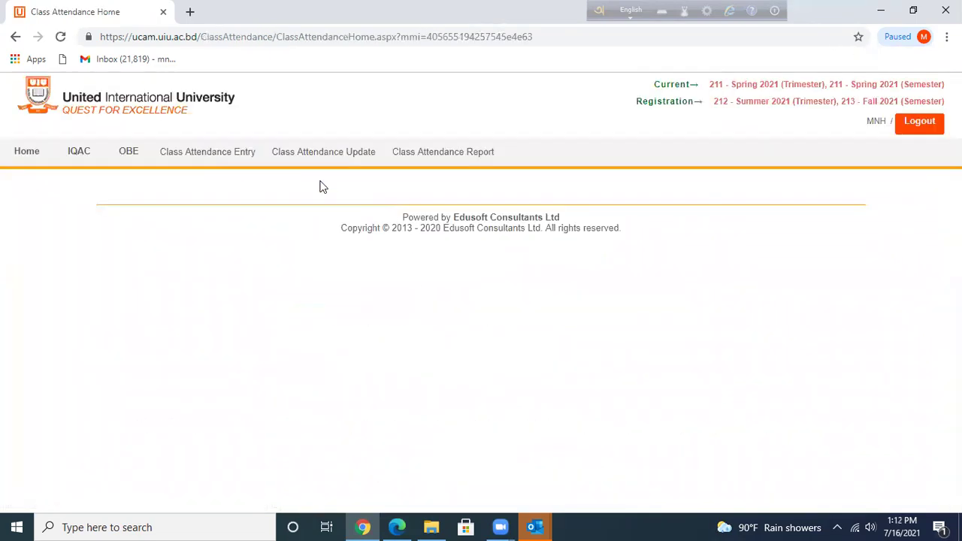
{"action": "left_click", "coordinate": [221, 154]}
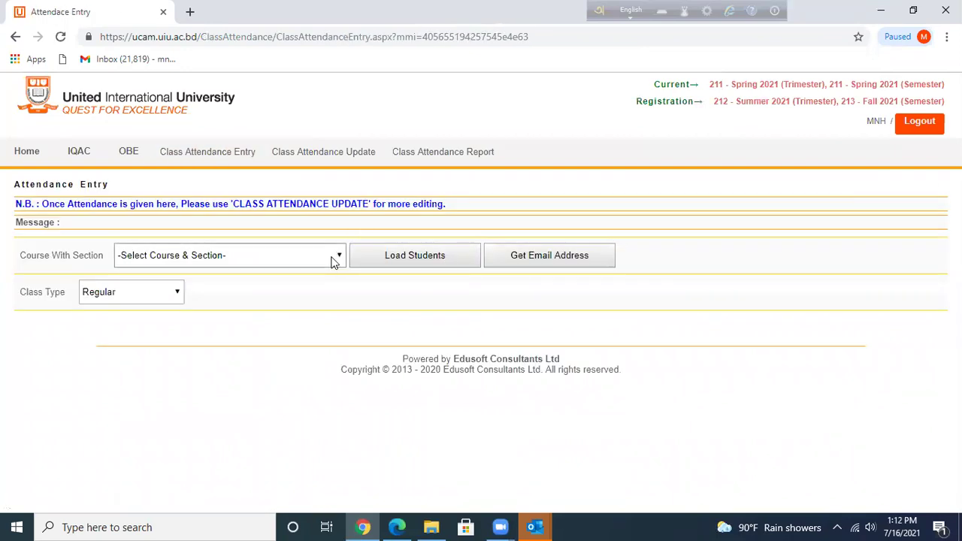
{"action": "left_click", "coordinate": [338, 255]}
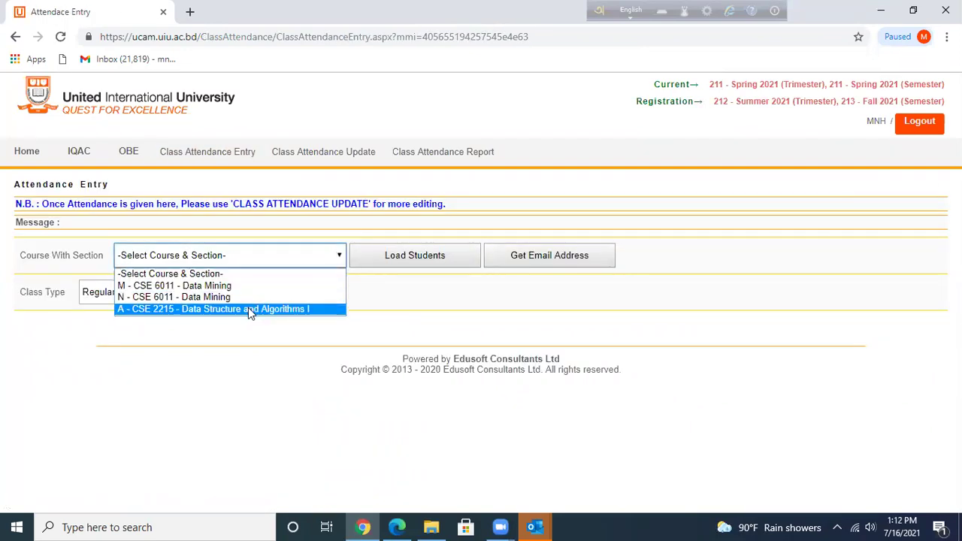
{"action": "left_click", "coordinate": [257, 286]}
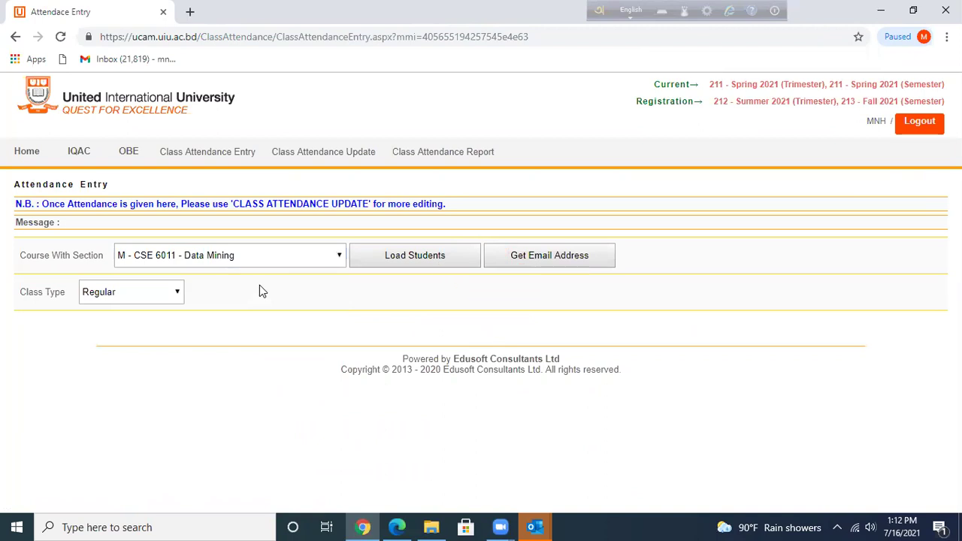
{"action": "left_click", "coordinate": [404, 259]}
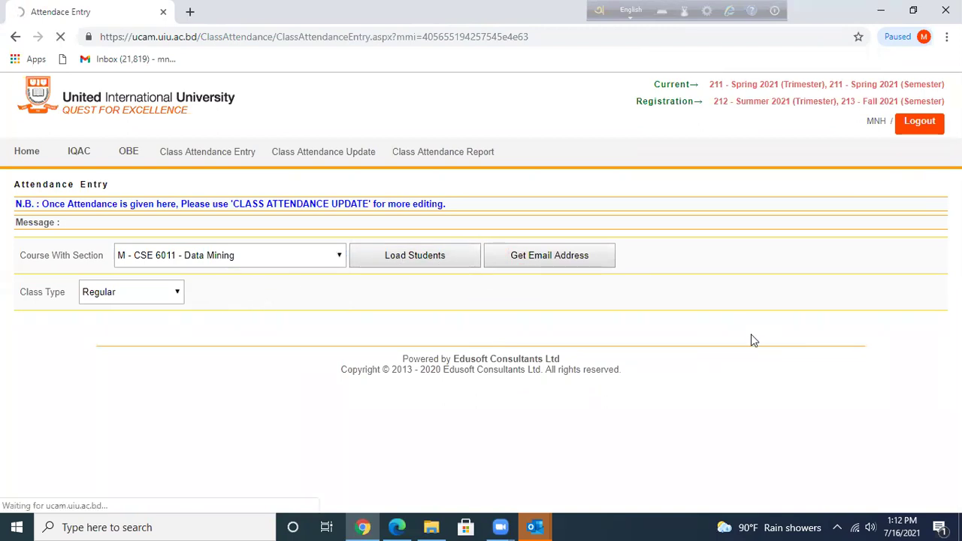
Mark the students in rows 7, 8 and 9 of the attendance list as Absent.
{"action": "scroll", "coordinate": [583, 350], "scroll_direction": "down", "scroll_amount": 3}
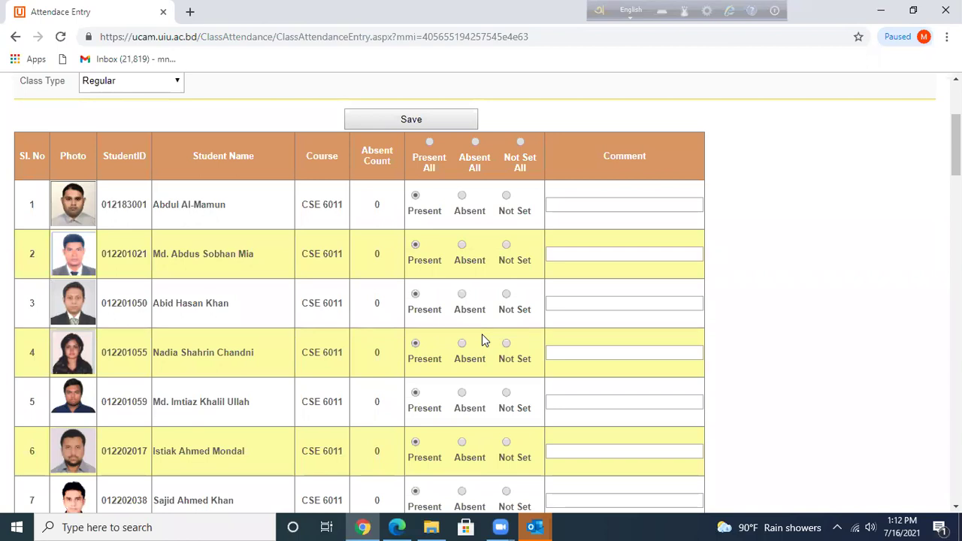
{"action": "scroll", "coordinate": [482, 340], "scroll_direction": "down", "scroll_amount": 2}
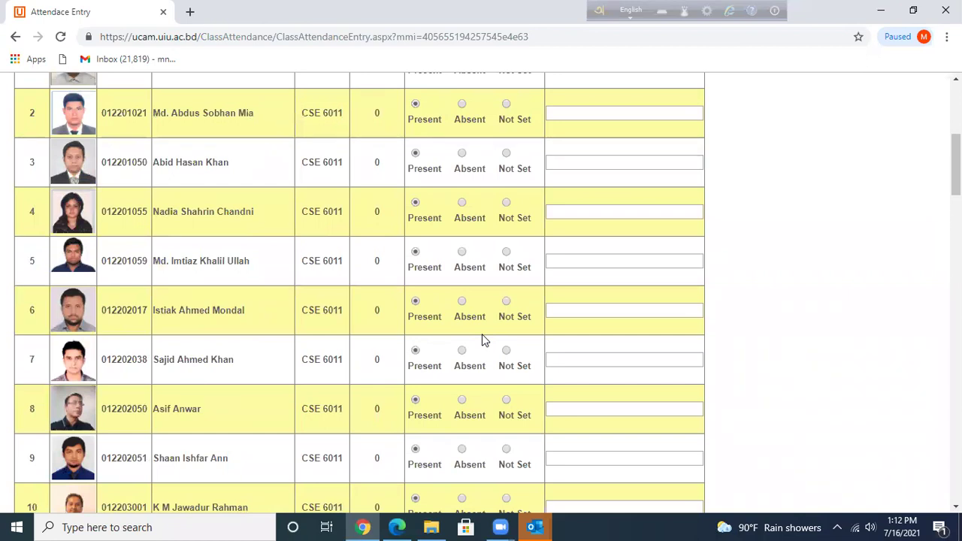
{"action": "left_click", "coordinate": [462, 351]}
{"action": "scroll", "coordinate": [502, 381], "scroll_direction": "down", "scroll_amount": 2}
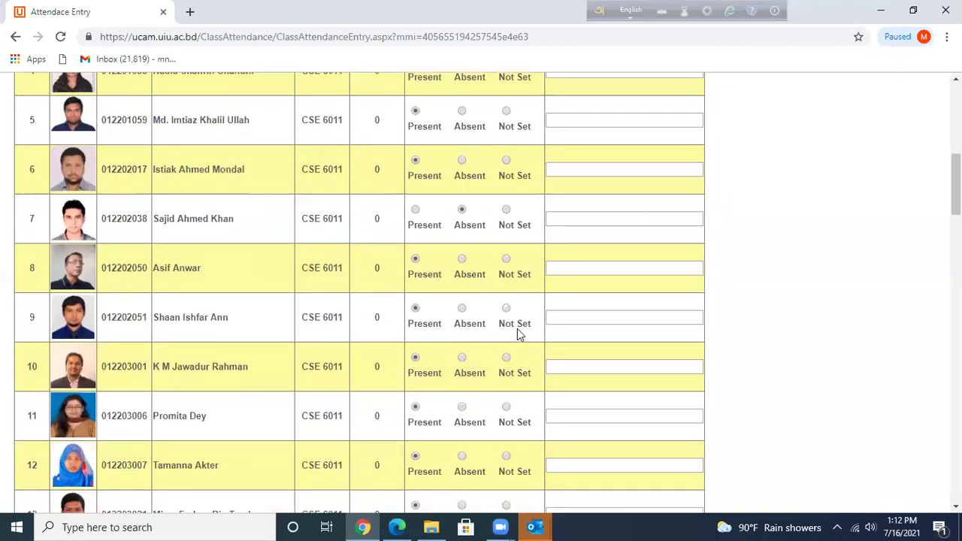
{"action": "left_click", "coordinate": [462, 260]}
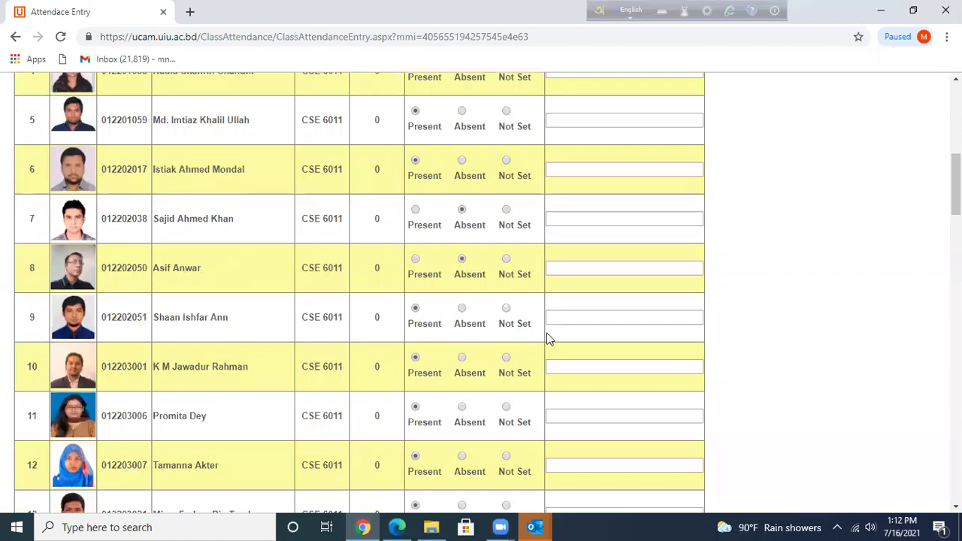
{"action": "left_click", "coordinate": [461, 309]}
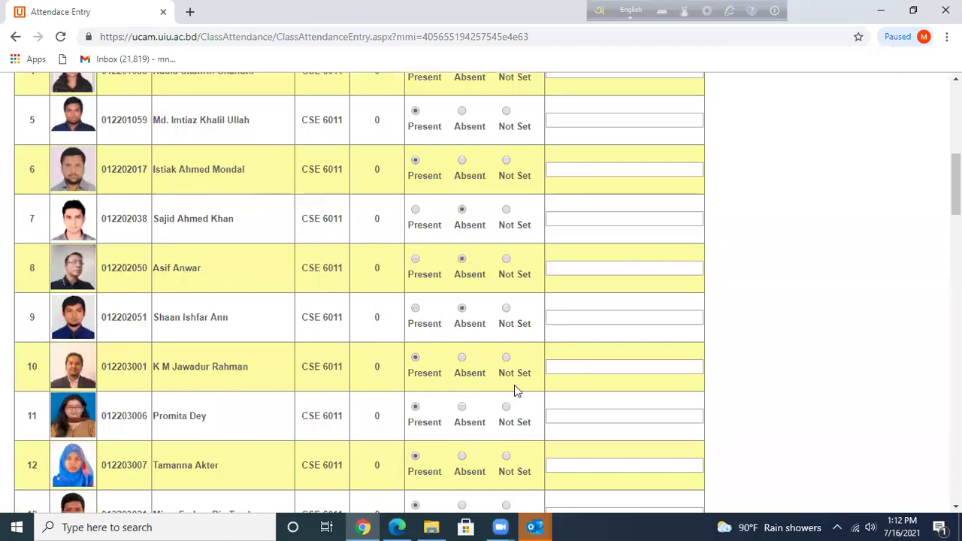
Go through the attendance entries of the students from row 10 to row 32.
{"action": "scroll", "coordinate": [514, 385], "scroll_direction": "down", "scroll_amount": 2}
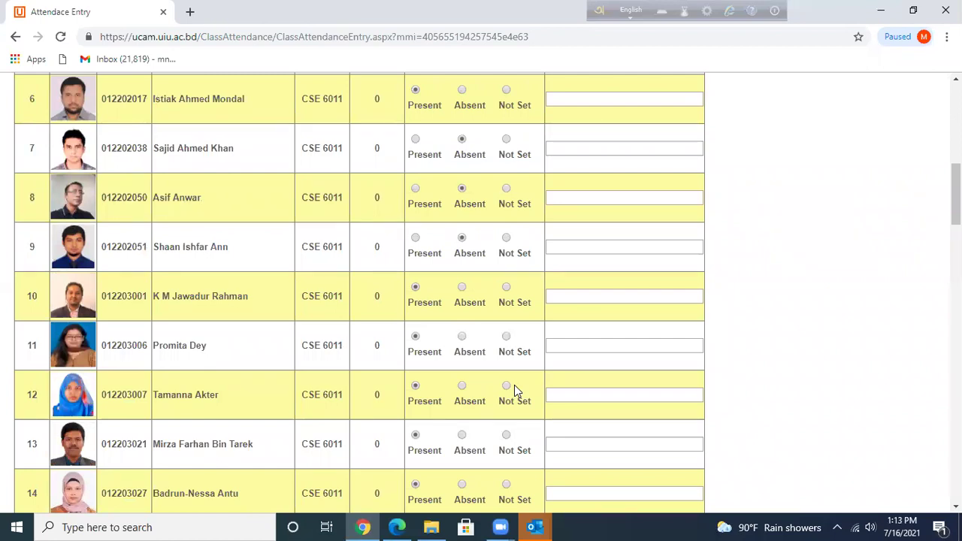
{"action": "scroll", "coordinate": [514, 385], "scroll_direction": "down", "scroll_amount": 2}
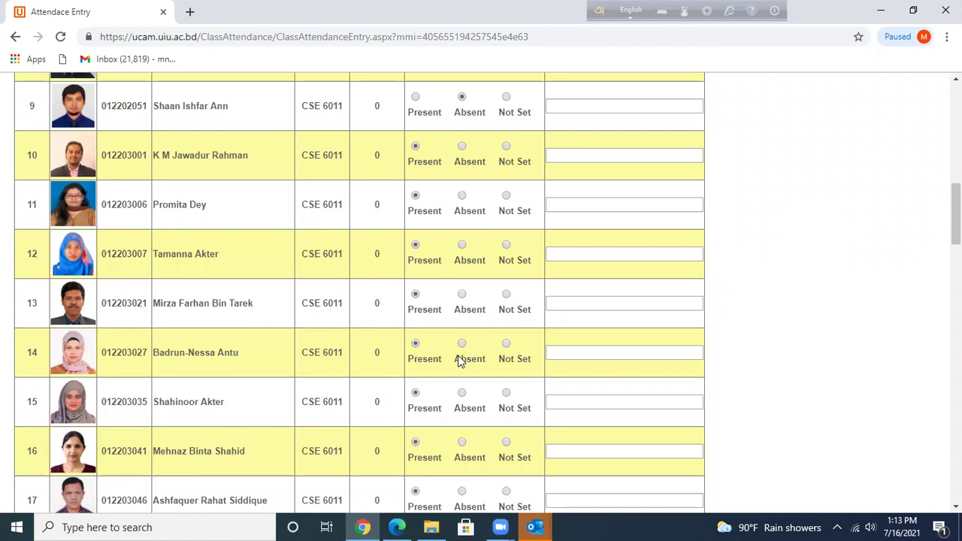
{"action": "scroll", "coordinate": [459, 360], "scroll_direction": "down", "scroll_amount": 1}
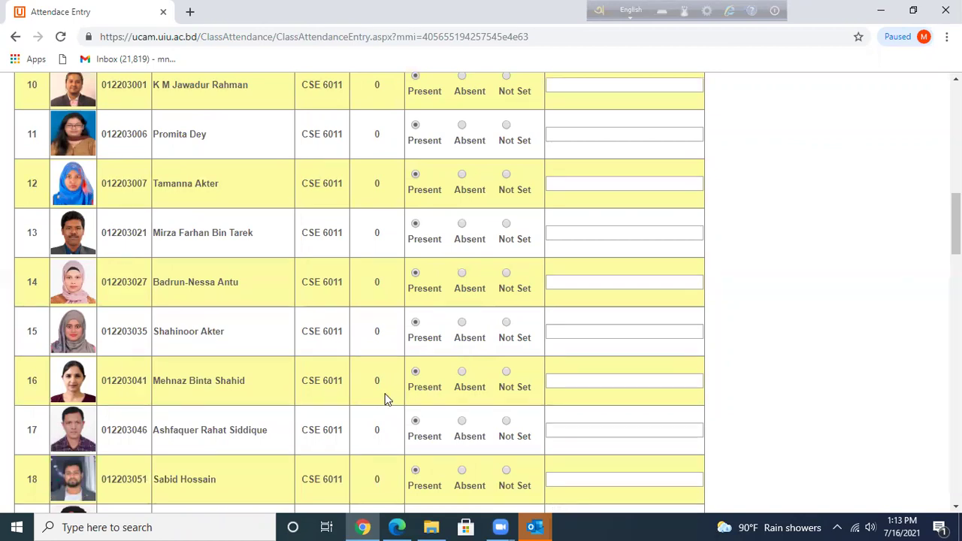
{"action": "scroll", "coordinate": [385, 399], "scroll_direction": "down", "scroll_amount": 1}
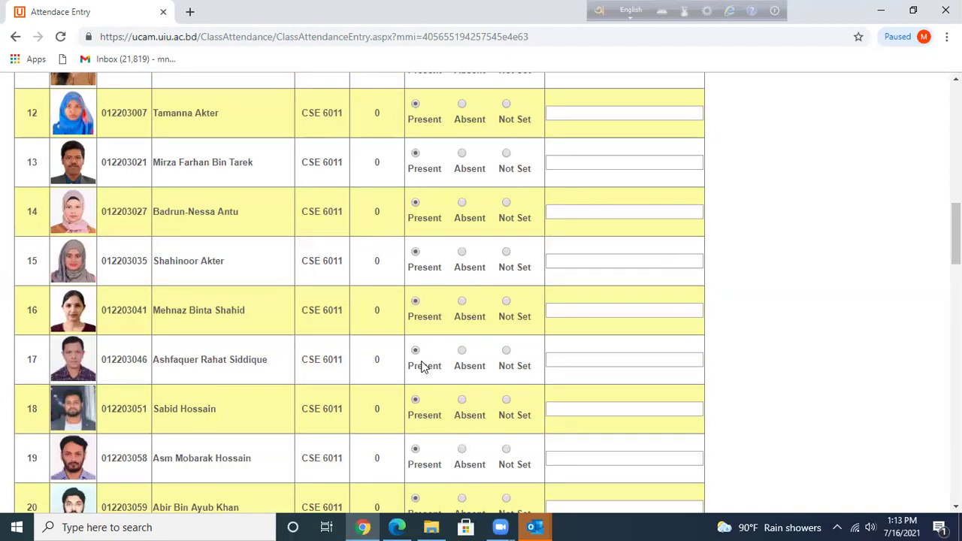
{"action": "left_click", "coordinate": [461, 301]}
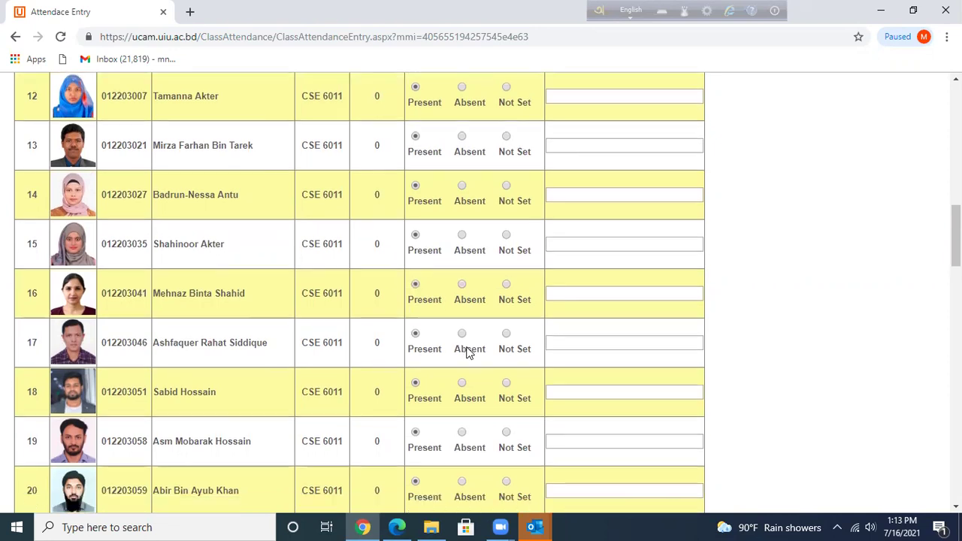
{"action": "scroll", "coordinate": [468, 352], "scroll_direction": "down", "scroll_amount": 2}
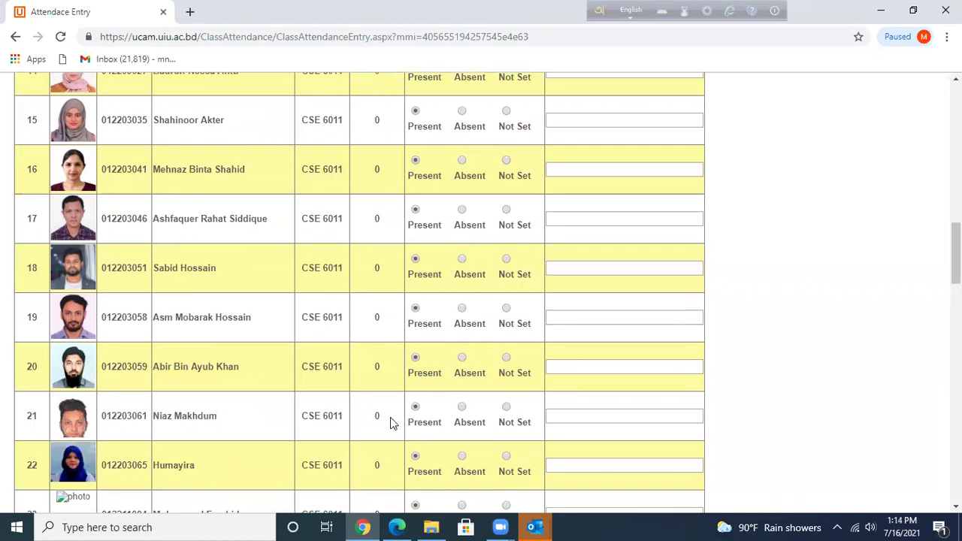
{"action": "scroll", "coordinate": [390, 423], "scroll_direction": "down", "scroll_amount": 1}
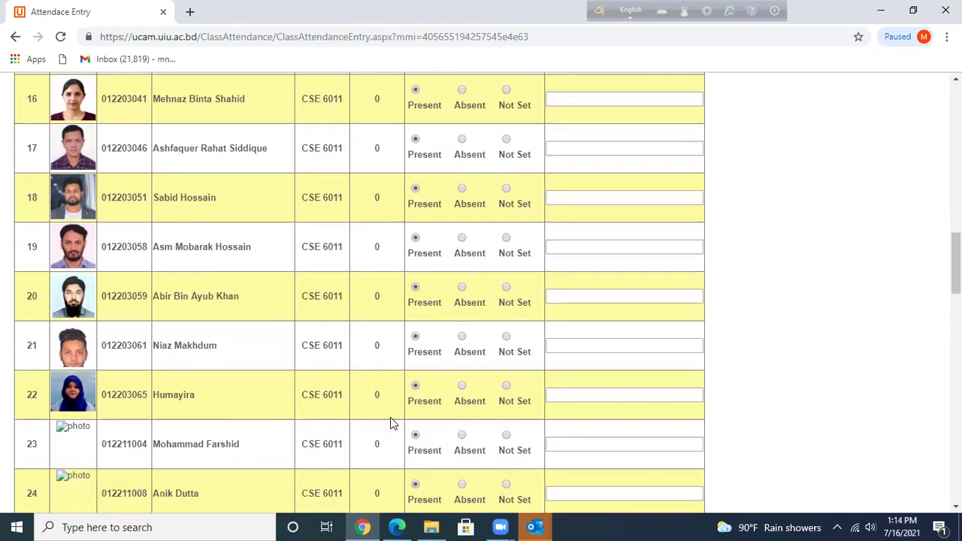
{"action": "scroll", "coordinate": [390, 421], "scroll_direction": "down", "scroll_amount": 1}
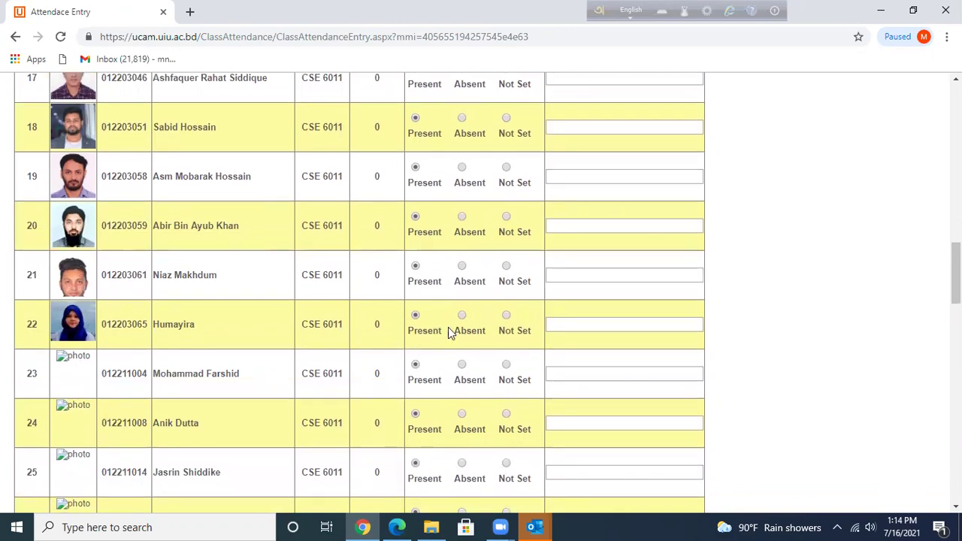
{"action": "scroll", "coordinate": [492, 357], "scroll_direction": "down", "scroll_amount": 2}
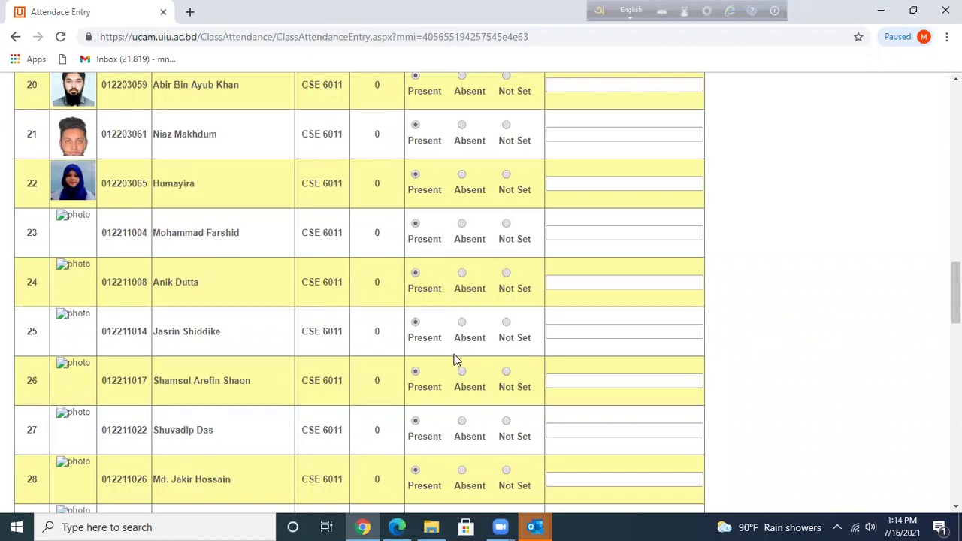
{"action": "scroll", "coordinate": [456, 360], "scroll_direction": "down", "scroll_amount": 2}
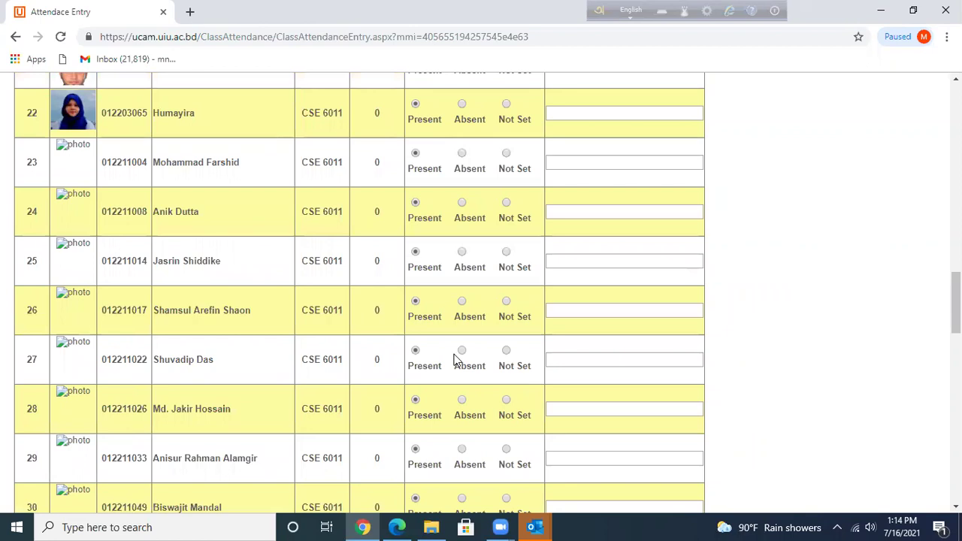
{"action": "scroll", "coordinate": [456, 360], "scroll_direction": "down", "scroll_amount": 2}
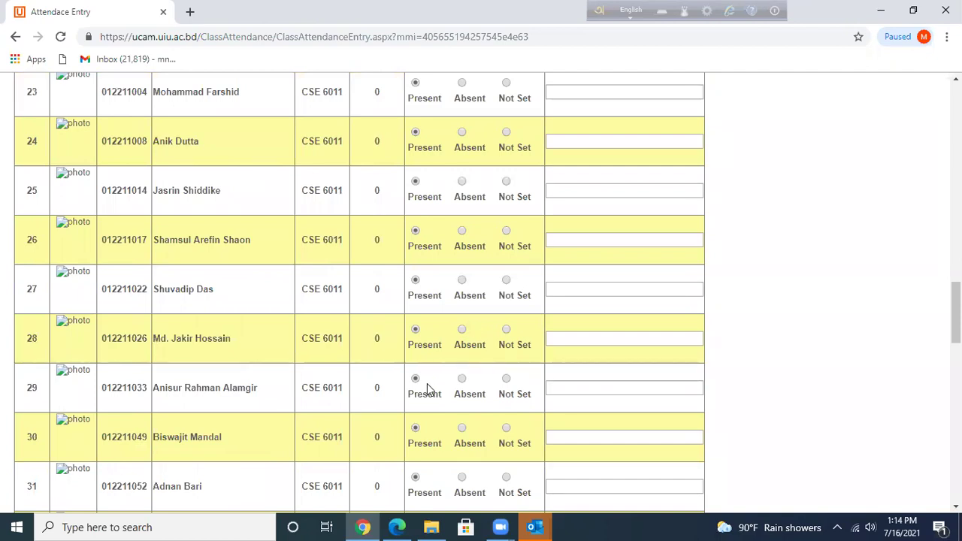
{"action": "scroll", "coordinate": [427, 386], "scroll_direction": "down", "scroll_amount": 2}
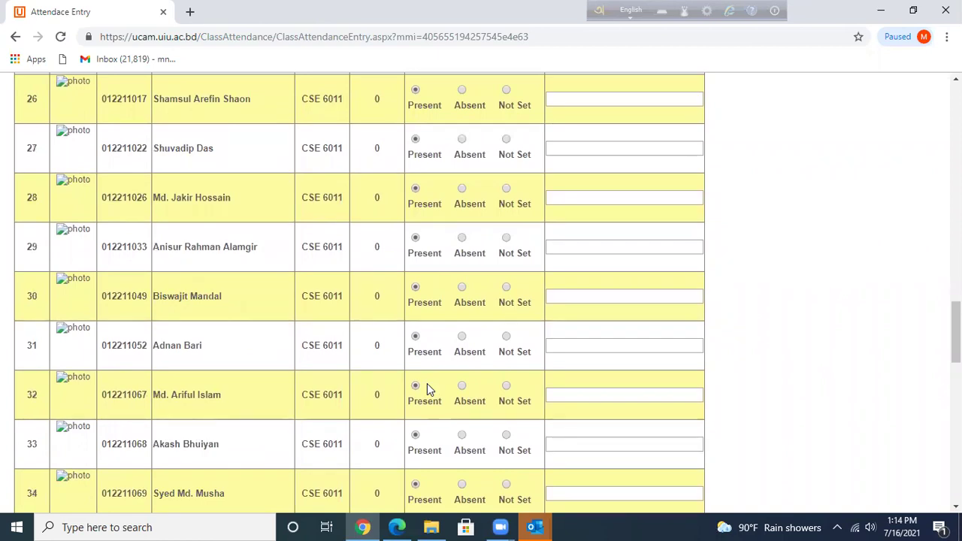
{"action": "scroll", "coordinate": [427, 385], "scroll_direction": "down", "scroll_amount": 1}
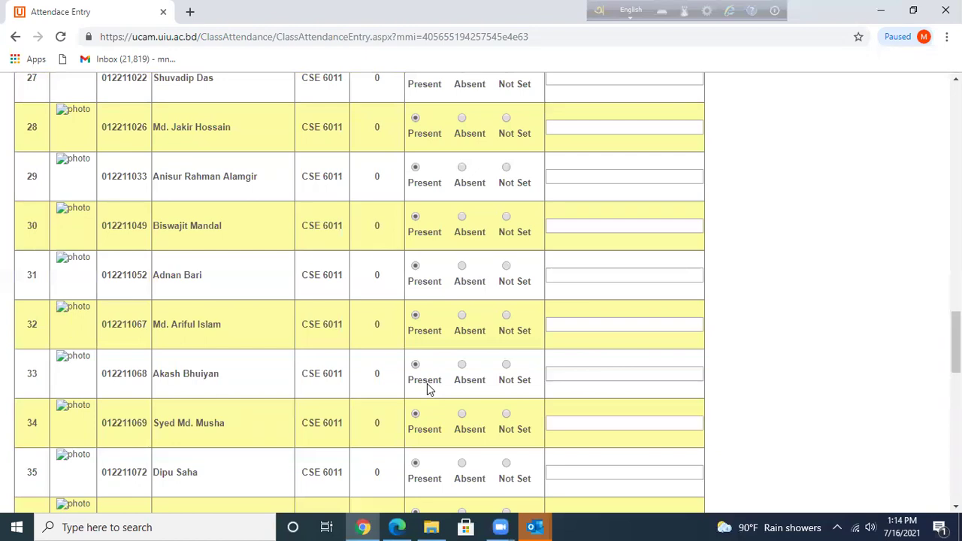
{"action": "scroll", "coordinate": [427, 384], "scroll_direction": "down", "scroll_amount": 1}
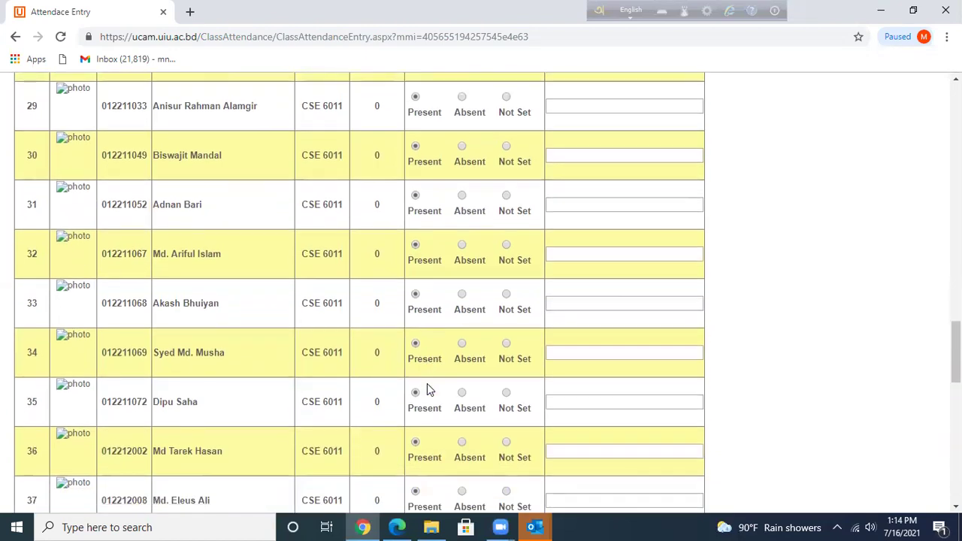
Mark the student in row 33 of the attendance list as Absent.
{"action": "scroll", "coordinate": [427, 384], "scroll_direction": "down", "scroll_amount": 2}
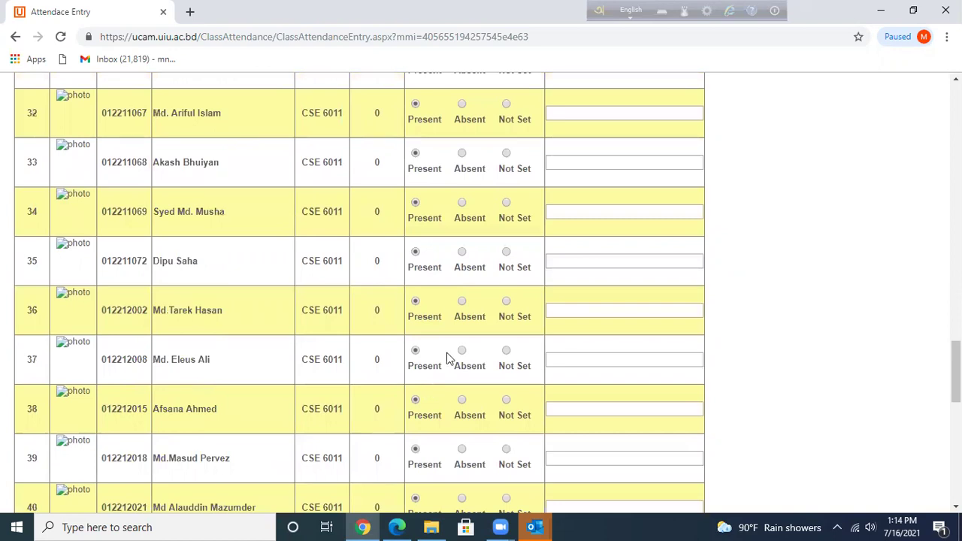
{"action": "left_click", "coordinate": [462, 154]}
{"action": "scroll", "coordinate": [412, 323], "scroll_direction": "down", "scroll_amount": 1}
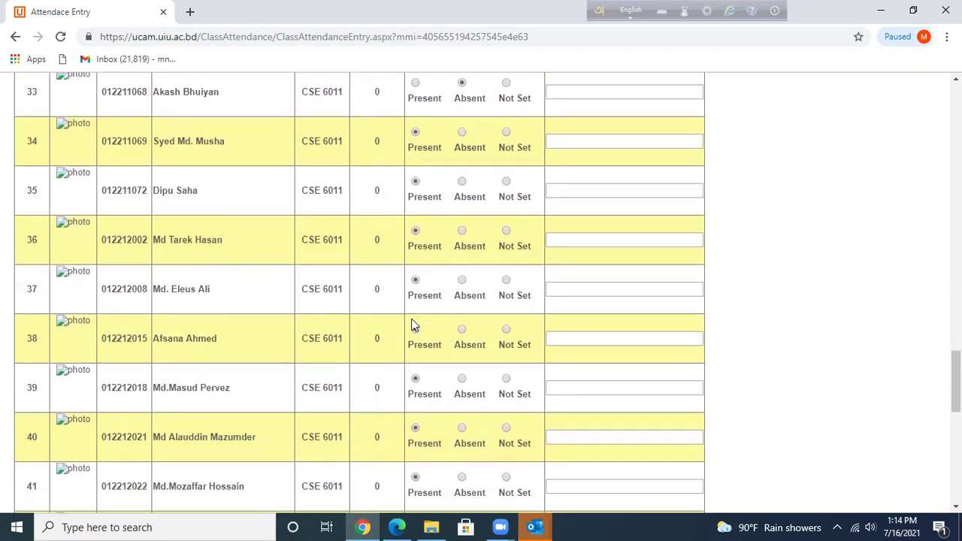
Set the student in row 38 as Present and mark the student in row 50 as Absent.
{"action": "left_click", "coordinate": [414, 328]}
{"action": "scroll", "coordinate": [412, 325], "scroll_direction": "down", "scroll_amount": 1}
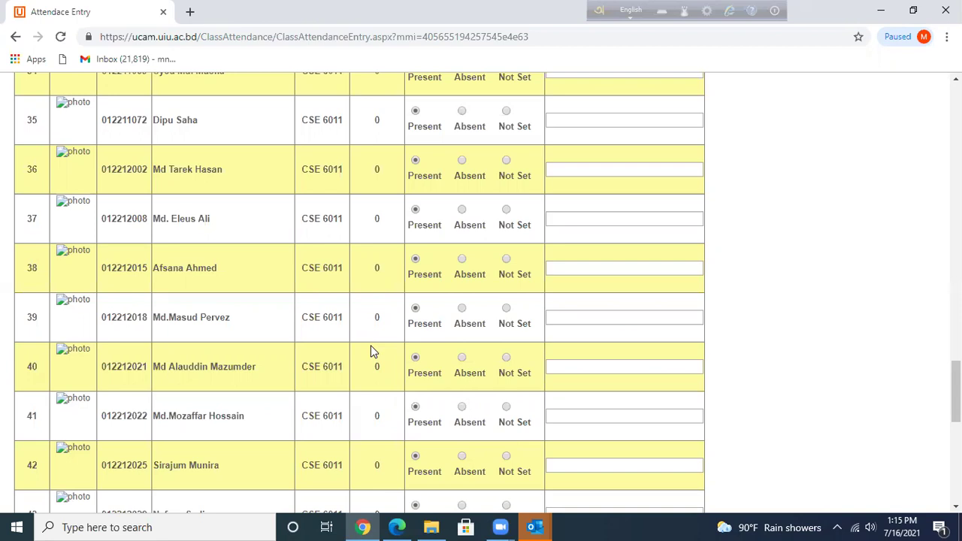
{"action": "scroll", "coordinate": [370, 347], "scroll_direction": "down", "scroll_amount": 1}
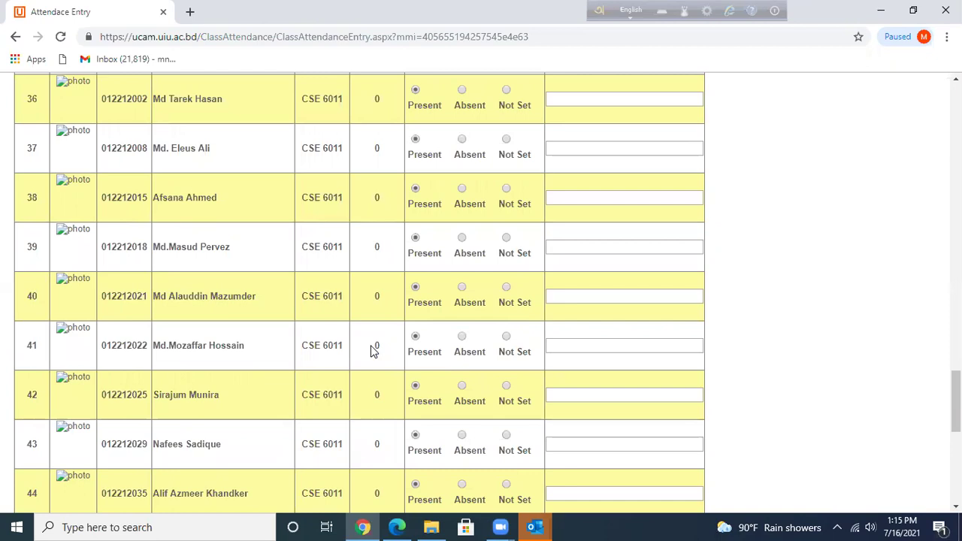
{"action": "scroll", "coordinate": [371, 350], "scroll_direction": "down", "scroll_amount": 1}
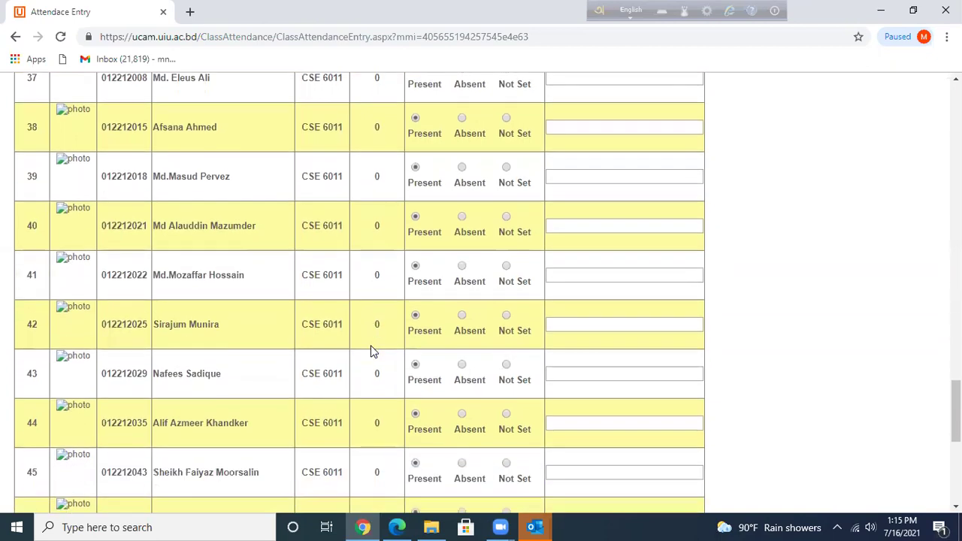
{"action": "scroll", "coordinate": [371, 350], "scroll_direction": "down", "scroll_amount": 1}
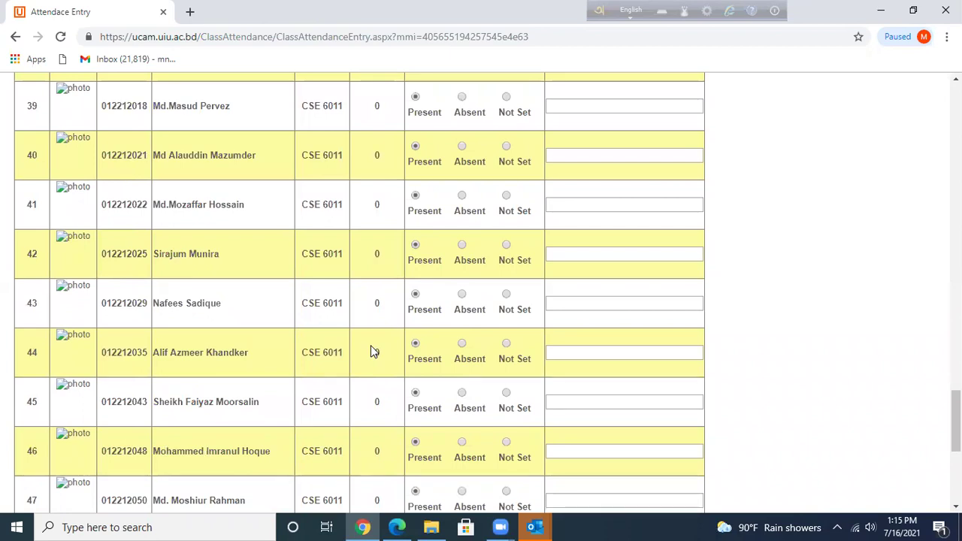
{"action": "scroll", "coordinate": [370, 351], "scroll_direction": "down", "scroll_amount": 1}
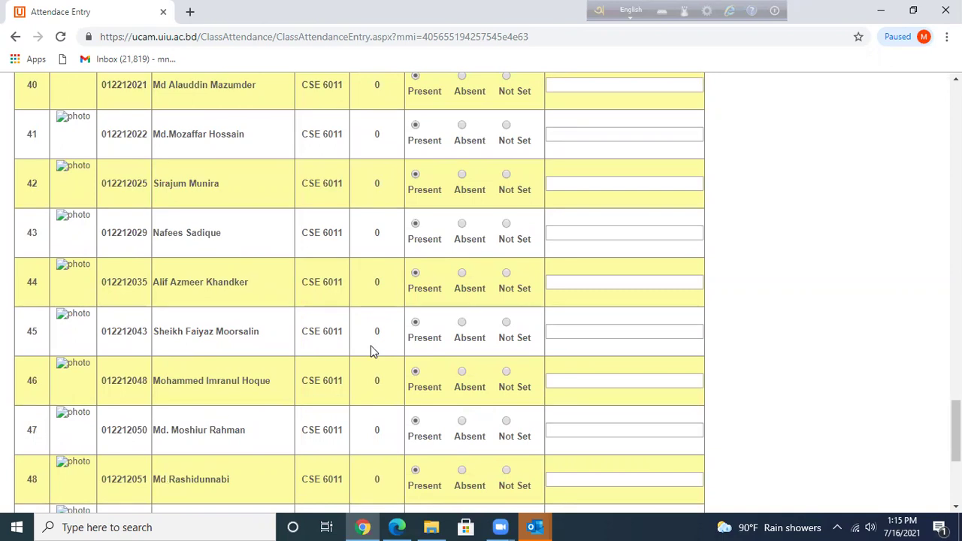
{"action": "scroll", "coordinate": [374, 351], "scroll_direction": "down", "scroll_amount": 2}
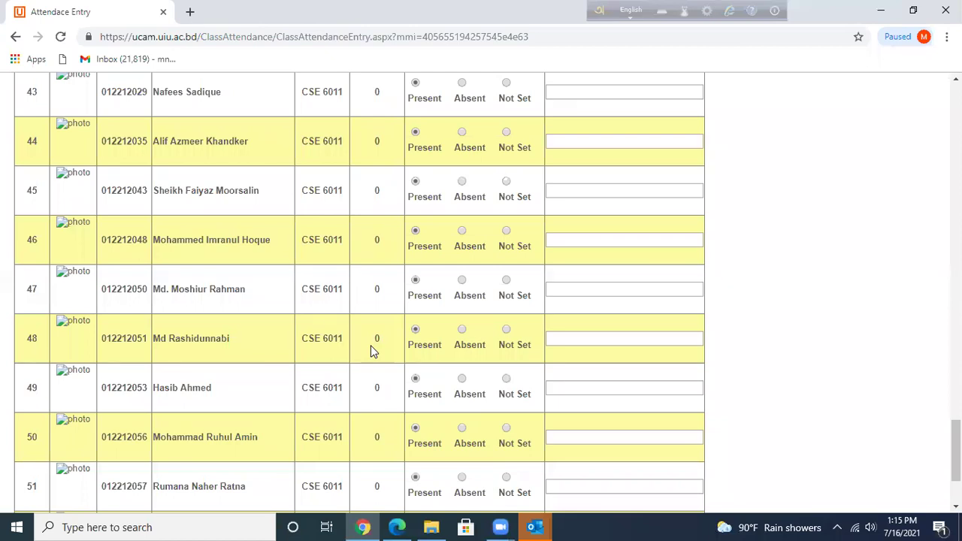
{"action": "scroll", "coordinate": [370, 347], "scroll_direction": "down", "scroll_amount": 1}
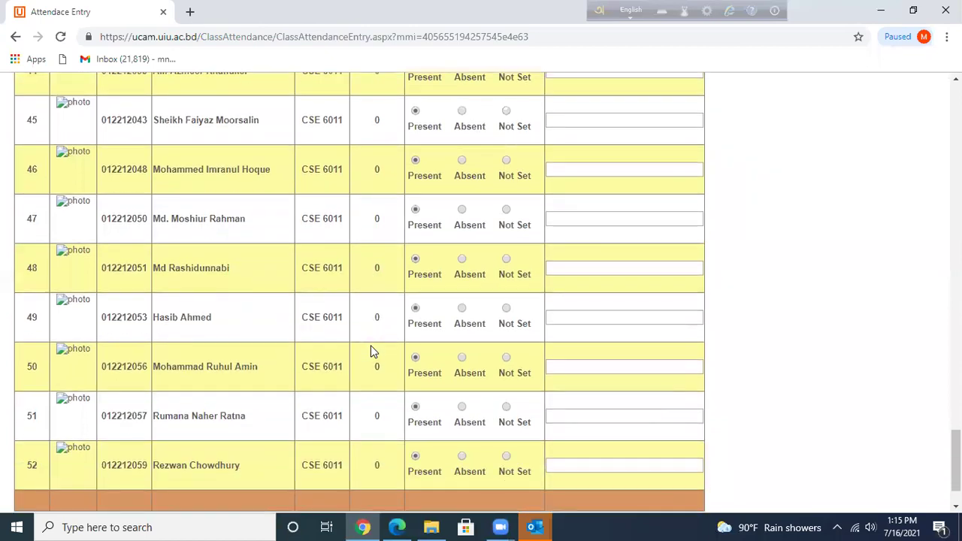
{"action": "scroll", "coordinate": [370, 351], "scroll_direction": "down", "scroll_amount": 1}
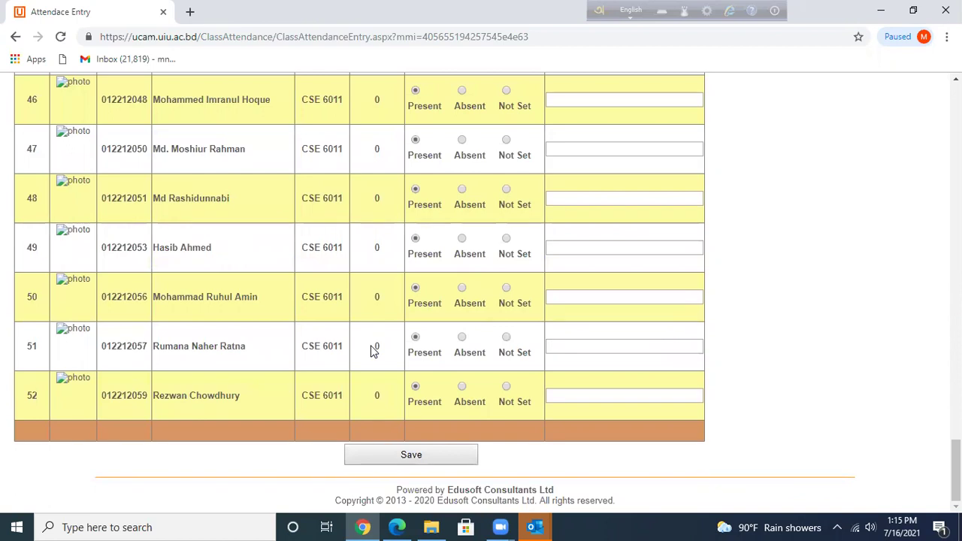
{"action": "left_click", "coordinate": [462, 290]}
Recheck the Present and Absent settings from the end of the student list back up to row 9.
{"action": "scroll", "coordinate": [509, 388], "scroll_direction": "up", "scroll_amount": 20}
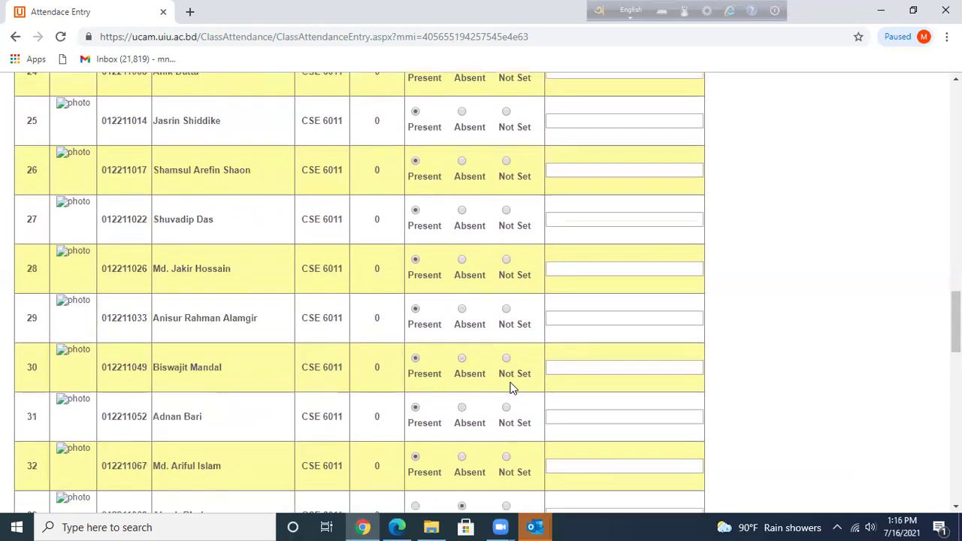
{"action": "scroll", "coordinate": [509, 389], "scroll_direction": "down", "scroll_amount": 5}
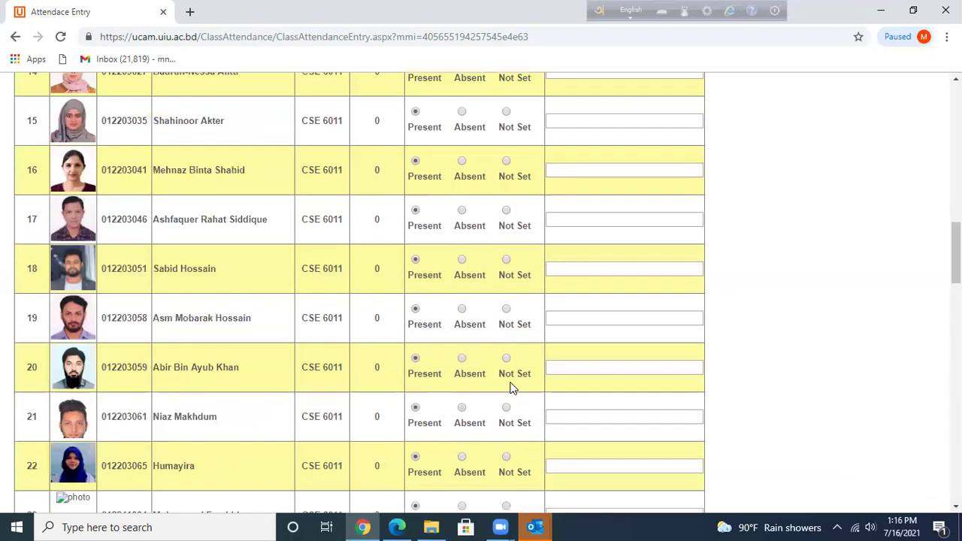
{"action": "scroll", "coordinate": [354, 315], "scroll_direction": "down", "scroll_amount": 3}
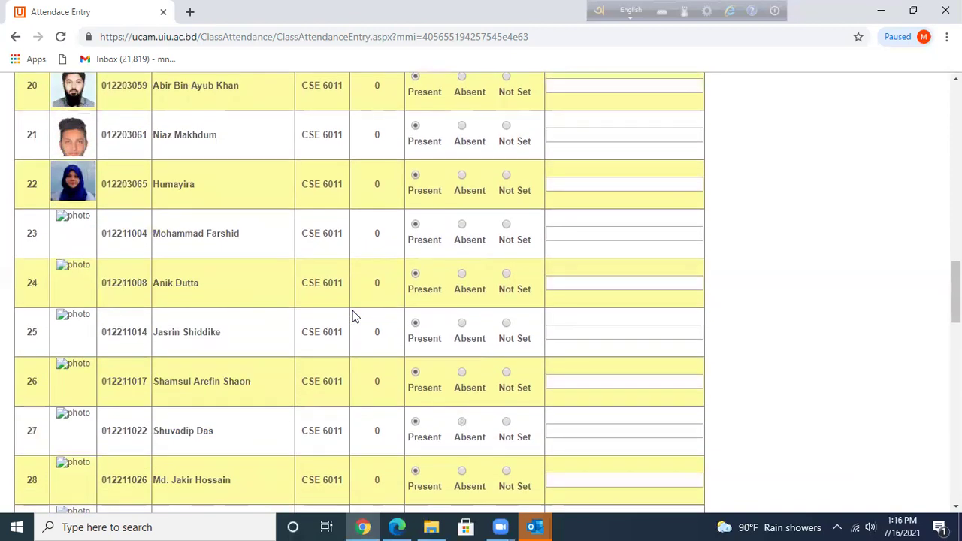
{"action": "scroll", "coordinate": [353, 316], "scroll_direction": "up", "scroll_amount": 3}
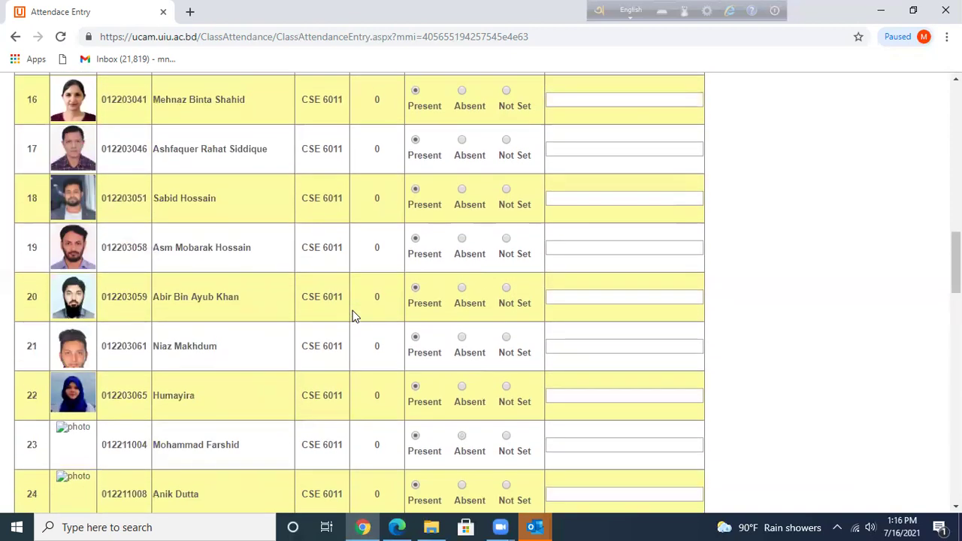
{"action": "scroll", "coordinate": [353, 315], "scroll_direction": "up", "scroll_amount": 3}
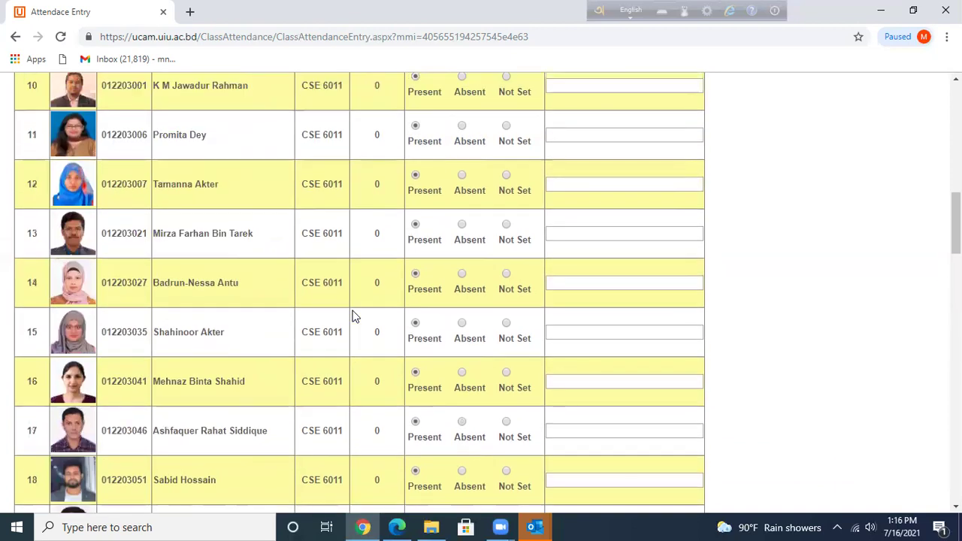
{"action": "scroll", "coordinate": [353, 316], "scroll_direction": "up", "scroll_amount": 2}
{"action": "scroll", "coordinate": [353, 316], "scroll_direction": "down", "scroll_amount": 1}
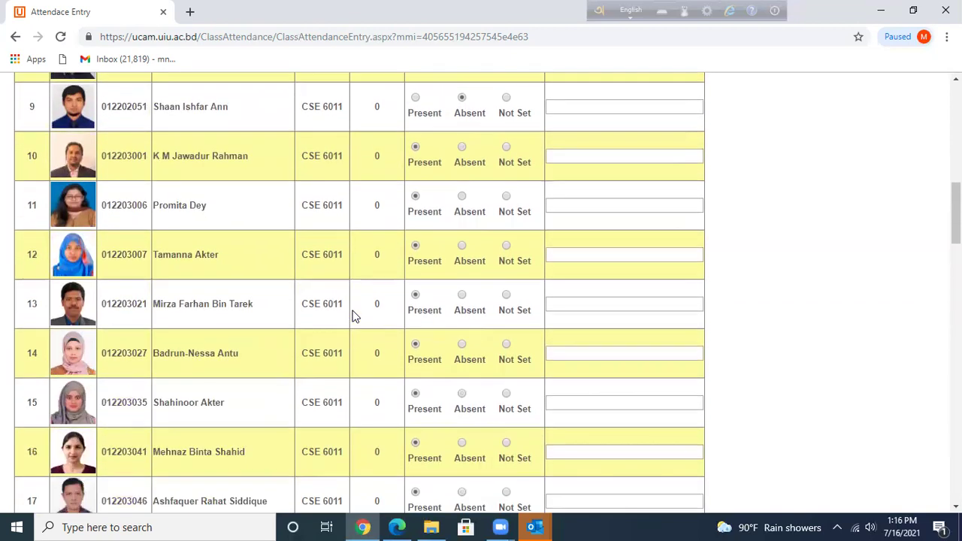
Set the student in row 7 of the attendance list as Present.
{"action": "scroll", "coordinate": [354, 316], "scroll_direction": "up", "scroll_amount": 7}
{"action": "scroll", "coordinate": [352, 316], "scroll_direction": "down", "scroll_amount": 2}
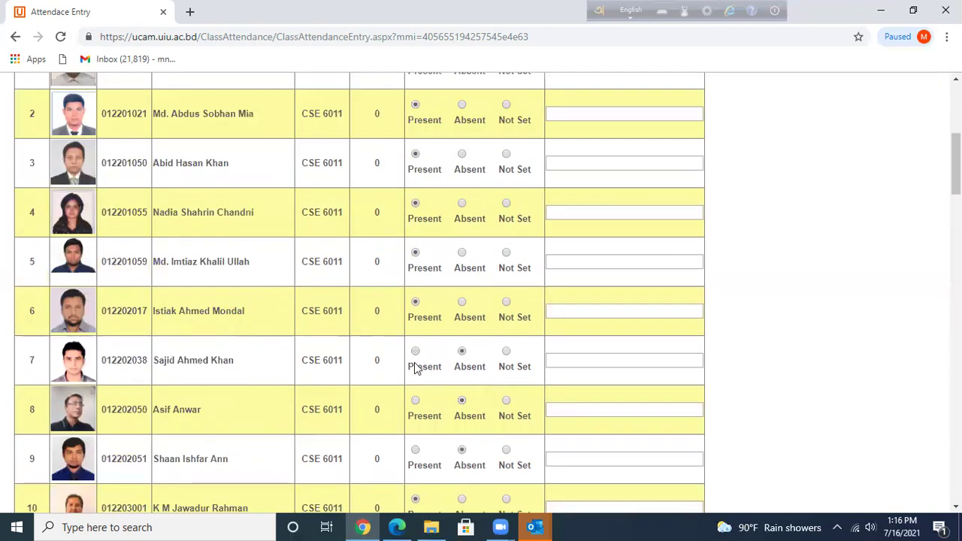
{"action": "left_click", "coordinate": [414, 353]}
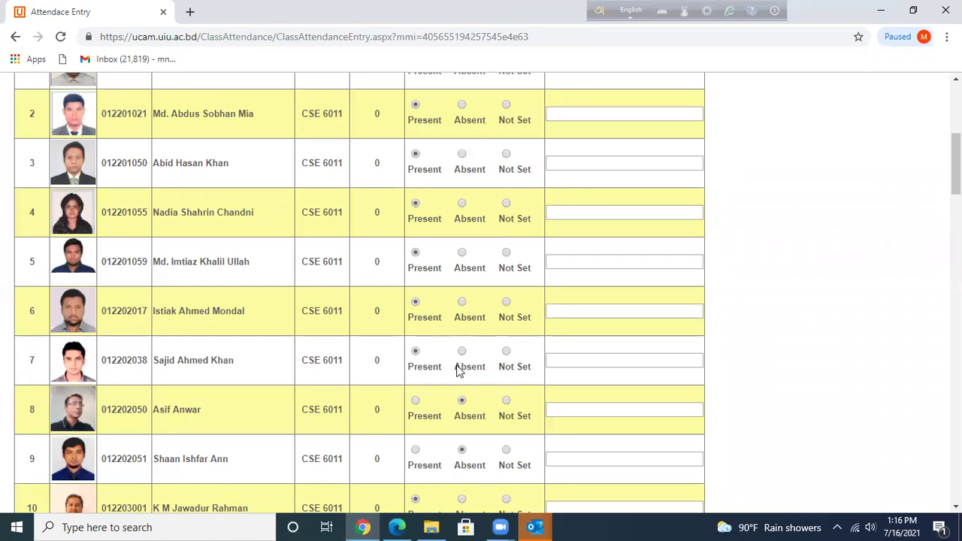
Recheck the Present and Absent settings throughout the student list, from row 1 to row 52.
{"action": "scroll", "coordinate": [458, 370], "scroll_direction": "down", "scroll_amount": 3}
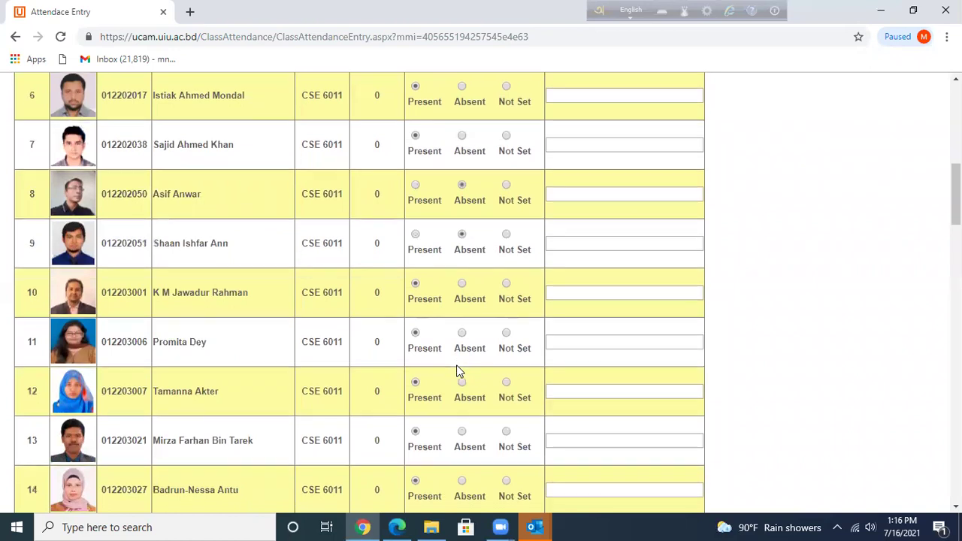
{"action": "scroll", "coordinate": [459, 370], "scroll_direction": "down", "scroll_amount": 3}
{"action": "scroll", "coordinate": [459, 370], "scroll_direction": "down", "scroll_amount": 3}
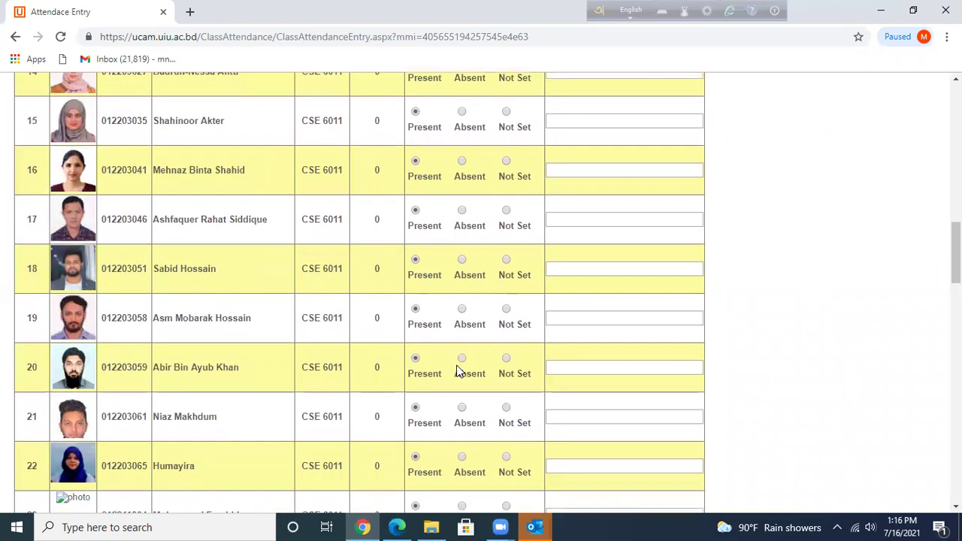
{"action": "scroll", "coordinate": [458, 369], "scroll_direction": "down", "scroll_amount": 3}
{"action": "scroll", "coordinate": [459, 369], "scroll_direction": "down", "scroll_amount": 3}
{"action": "scroll", "coordinate": [459, 370], "scroll_direction": "down", "scroll_amount": 9}
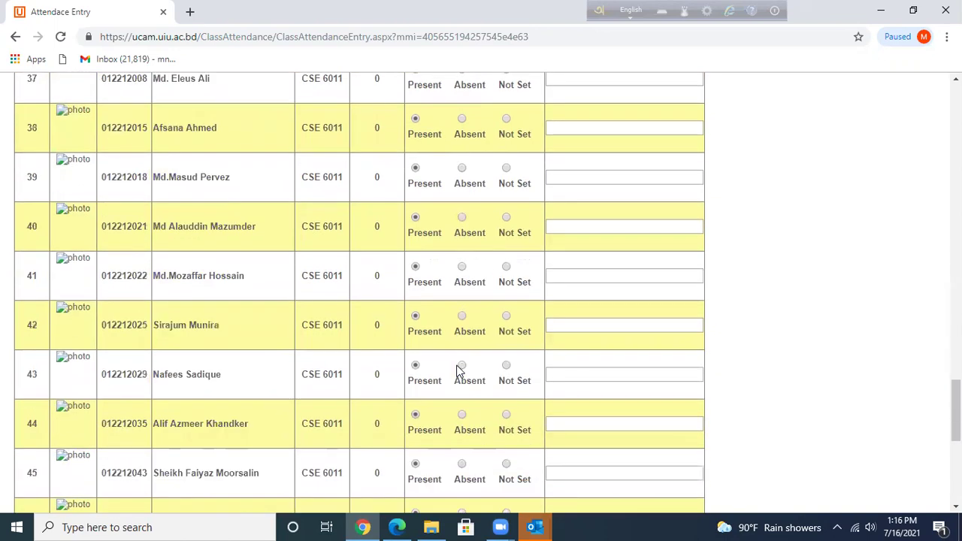
{"action": "scroll", "coordinate": [458, 370], "scroll_direction": "up", "scroll_amount": 13}
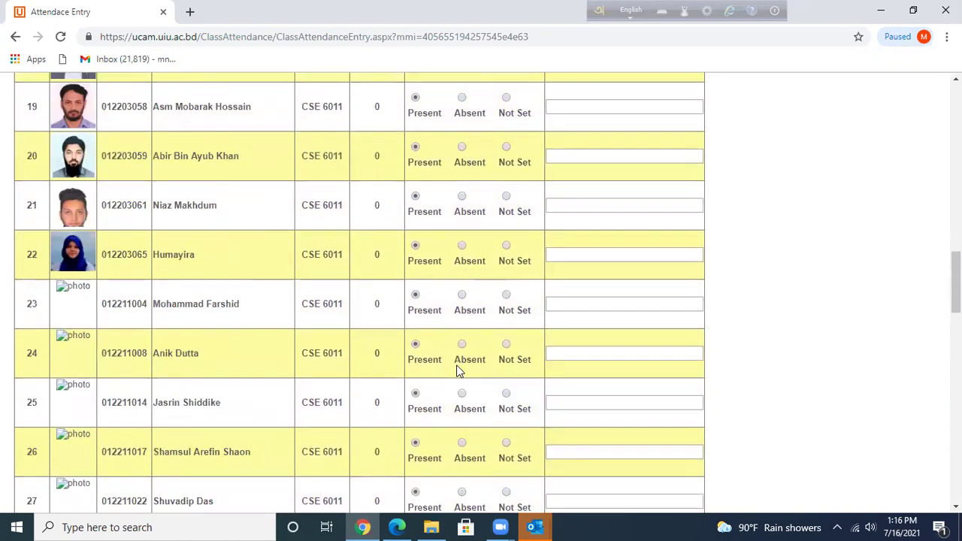
{"action": "scroll", "coordinate": [458, 369], "scroll_direction": "up", "scroll_amount": 4}
{"action": "scroll", "coordinate": [459, 370], "scroll_direction": "up", "scroll_amount": 3}
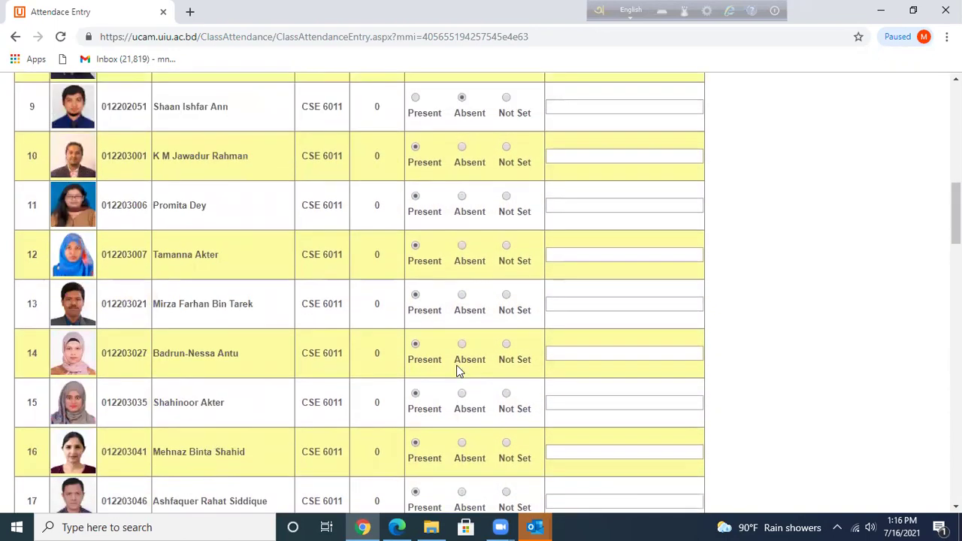
{"action": "scroll", "coordinate": [459, 369], "scroll_direction": "up", "scroll_amount": 3}
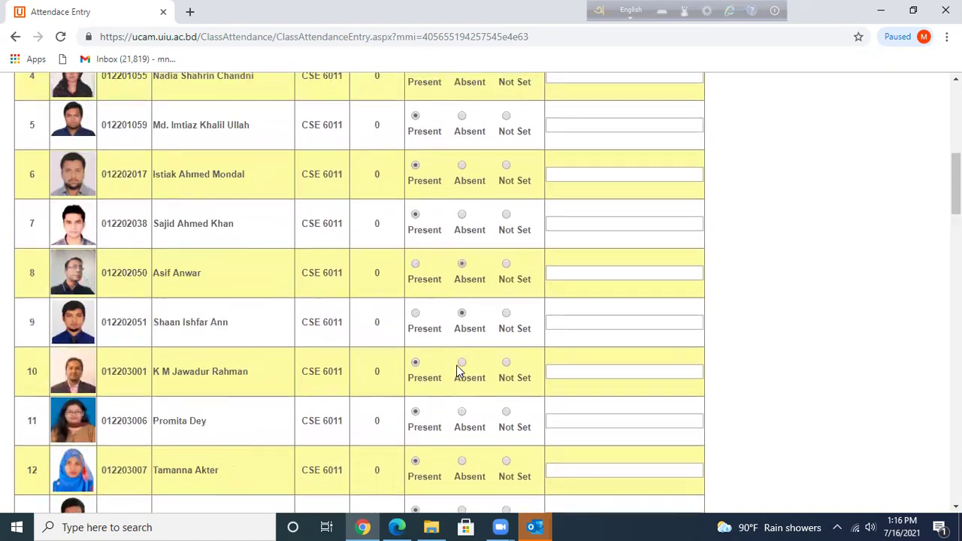
{"action": "scroll", "coordinate": [458, 370], "scroll_direction": "up", "scroll_amount": 3}
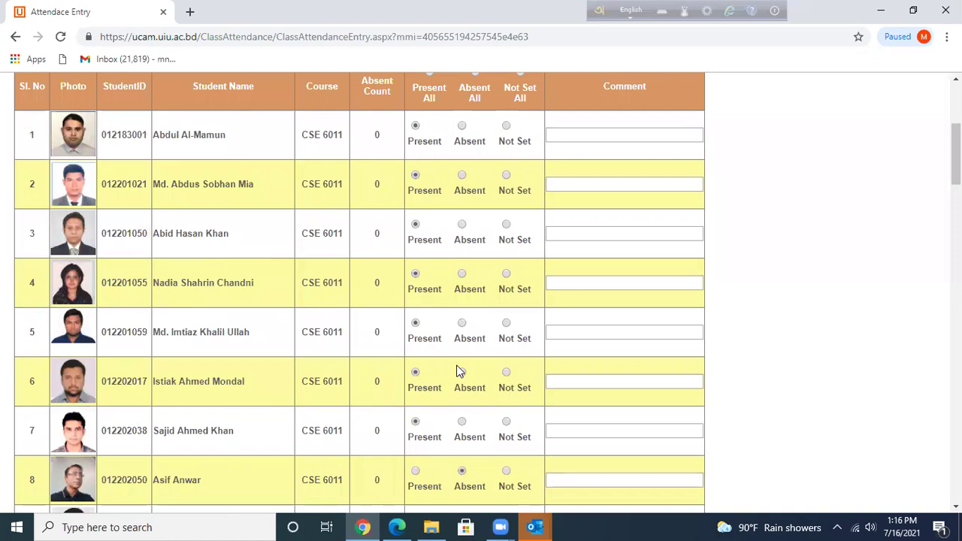
{"action": "scroll", "coordinate": [458, 369], "scroll_direction": "down", "scroll_amount": 11}
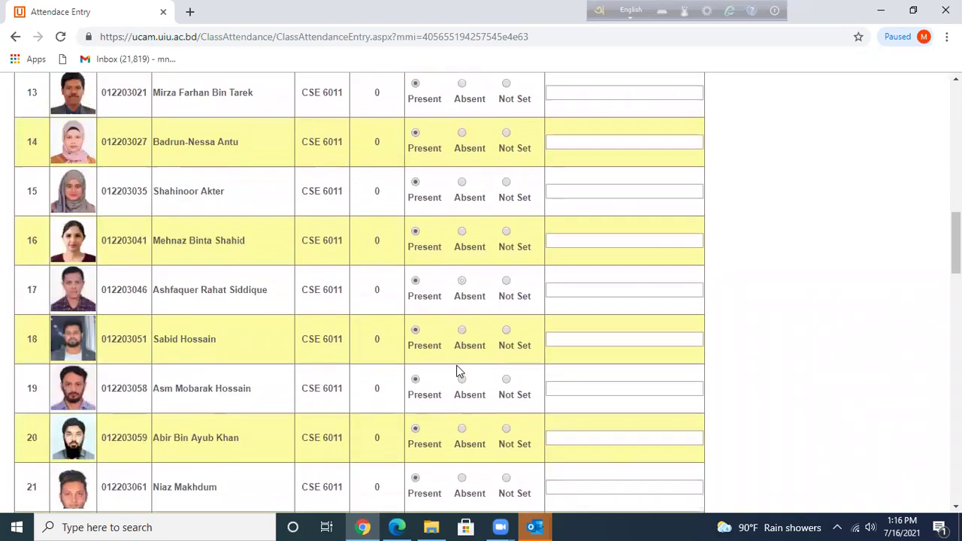
{"action": "scroll", "coordinate": [458, 370], "scroll_direction": "down", "scroll_amount": 5}
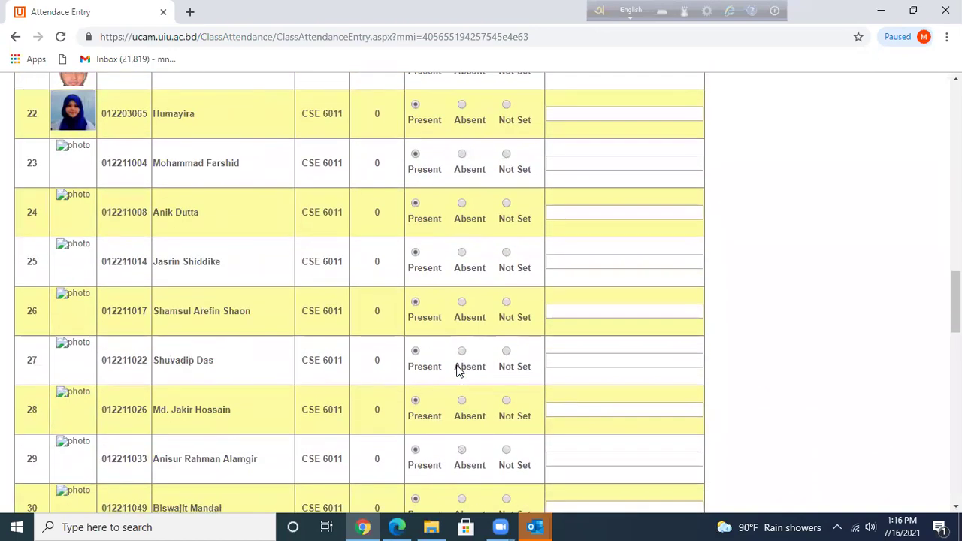
{"action": "scroll", "coordinate": [459, 369], "scroll_direction": "down", "scroll_amount": 4}
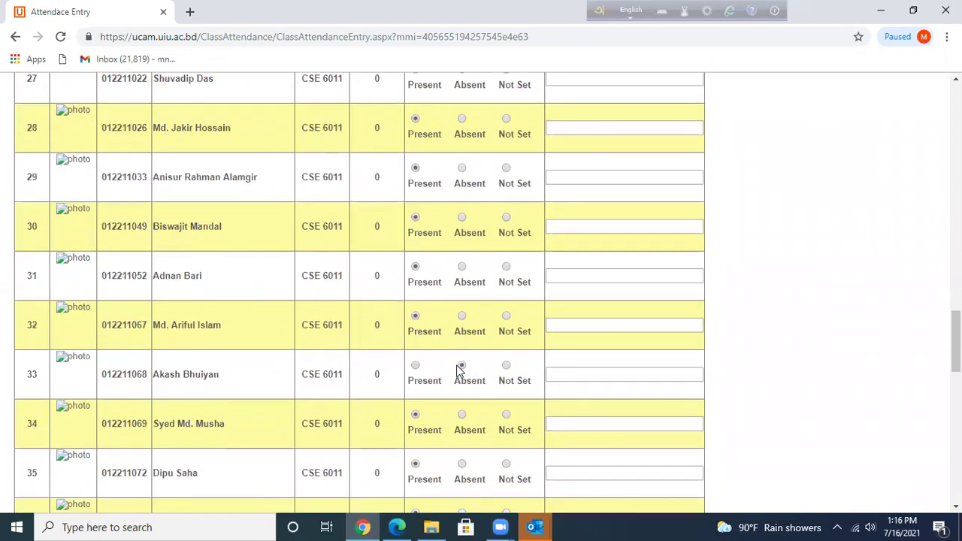
{"action": "scroll", "coordinate": [459, 370], "scroll_direction": "down", "scroll_amount": 4}
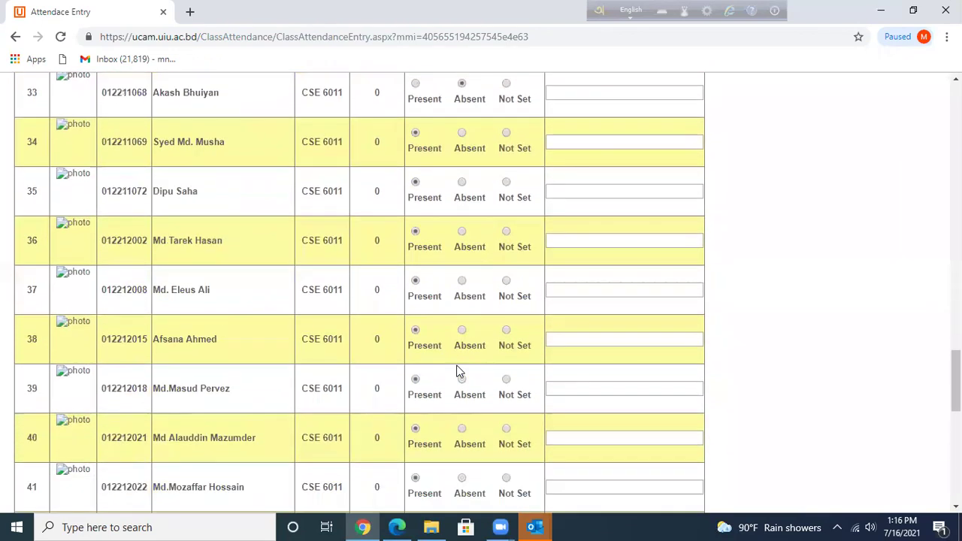
{"action": "scroll", "coordinate": [458, 370], "scroll_direction": "down", "scroll_amount": 3}
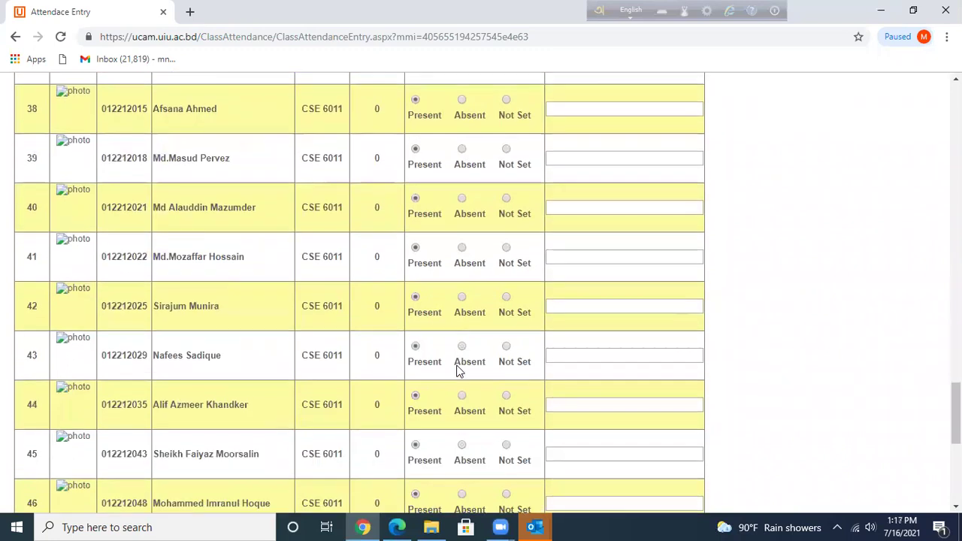
{"action": "scroll", "coordinate": [458, 369], "scroll_direction": "down", "scroll_amount": 3}
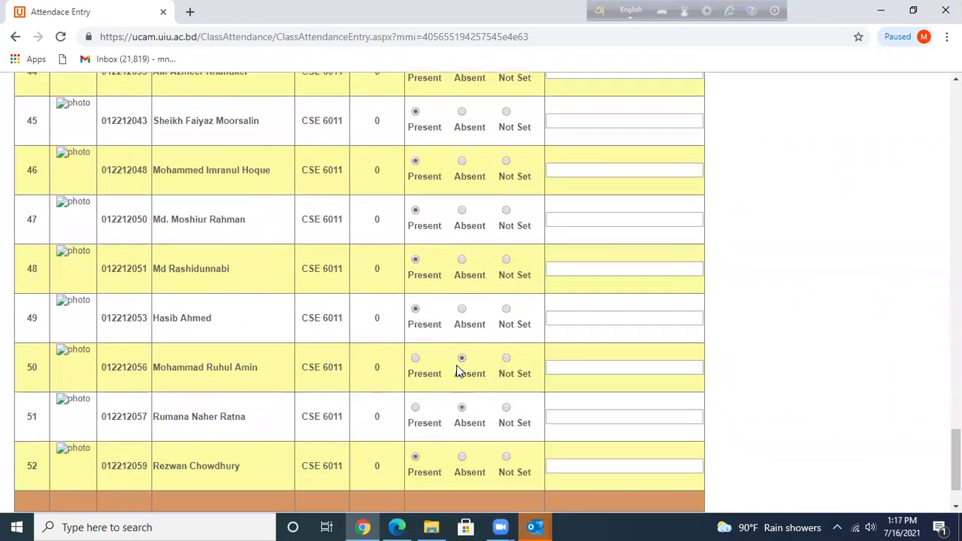
Set the student in row 33 as Present and save the class attendance.
{"action": "scroll", "coordinate": [458, 370], "scroll_direction": "up", "scroll_amount": 3}
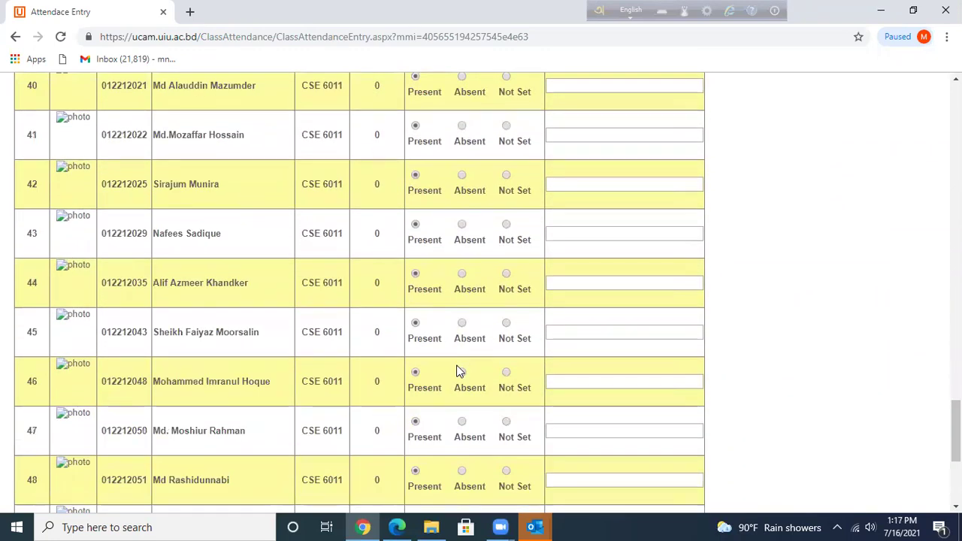
{"action": "scroll", "coordinate": [458, 370], "scroll_direction": "up", "scroll_amount": 1}
{"action": "scroll", "coordinate": [458, 370], "scroll_direction": "up", "scroll_amount": 3}
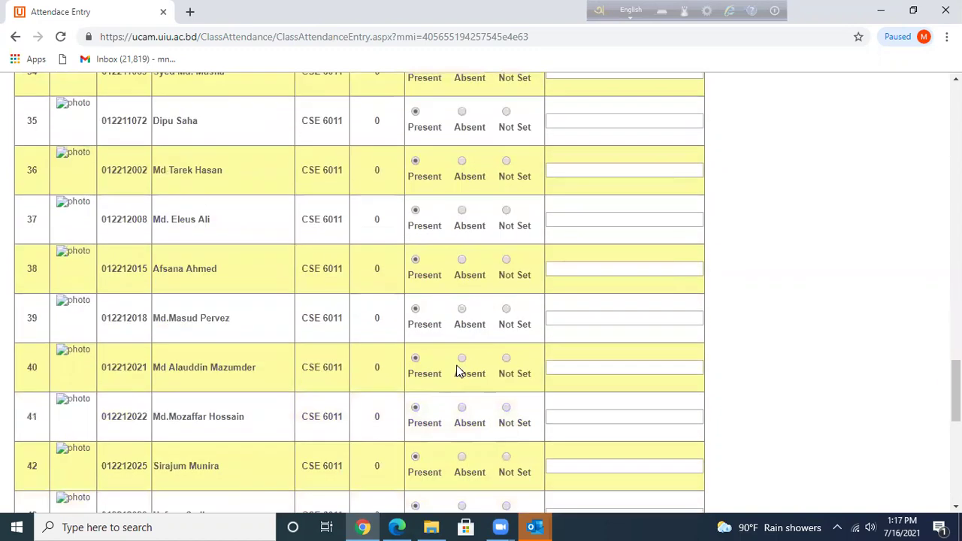
{"action": "scroll", "coordinate": [277, 274], "scroll_direction": "up", "scroll_amount": 1}
{"action": "scroll", "coordinate": [277, 274], "scroll_direction": "up", "scroll_amount": 1}
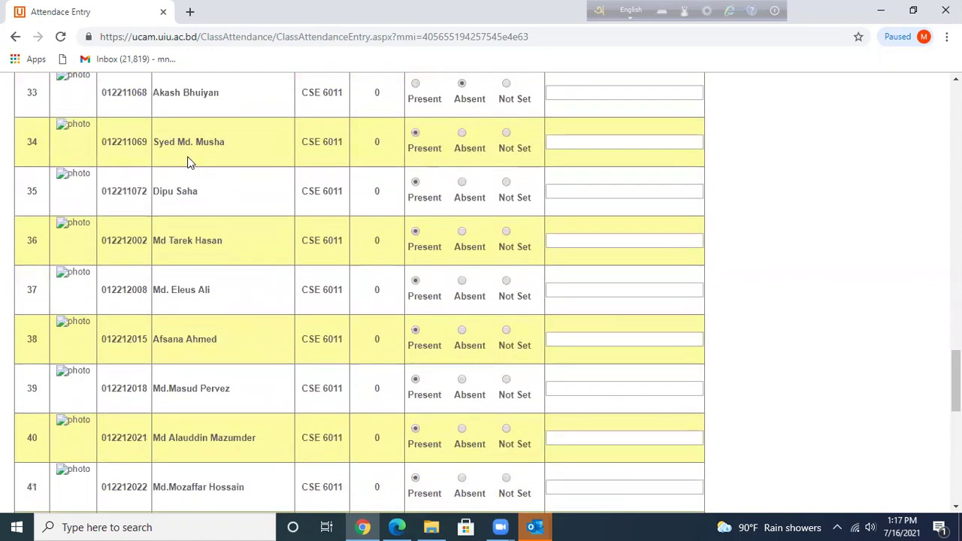
{"action": "scroll", "coordinate": [251, 204], "scroll_direction": "up", "scroll_amount": 1}
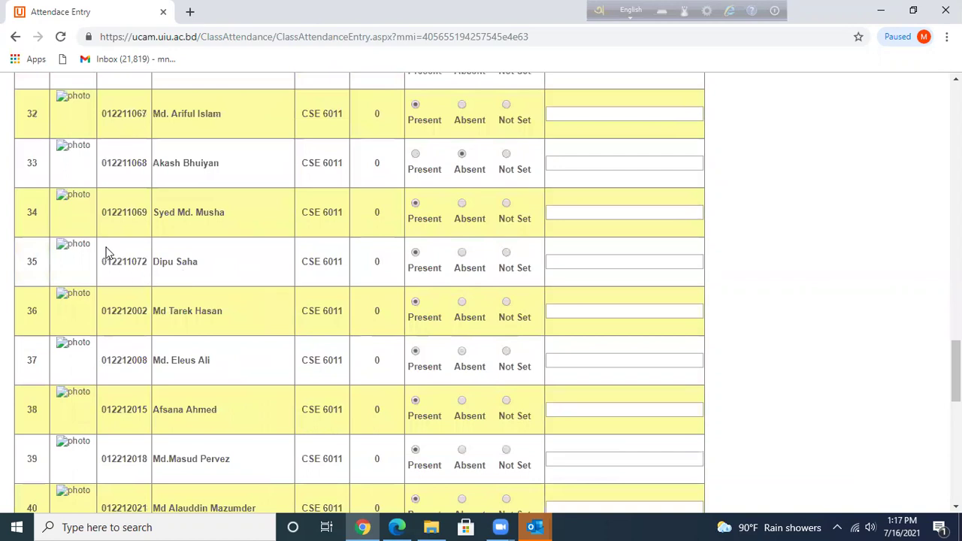
{"action": "left_click", "coordinate": [415, 154]}
{"action": "scroll", "coordinate": [466, 305], "scroll_direction": "down", "scroll_amount": 10}
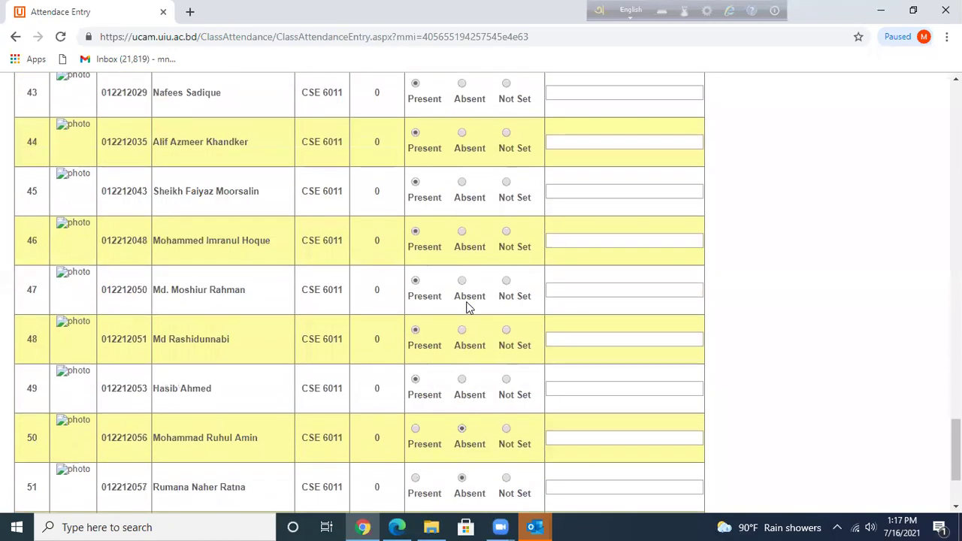
{"action": "left_click", "coordinate": [409, 455]}
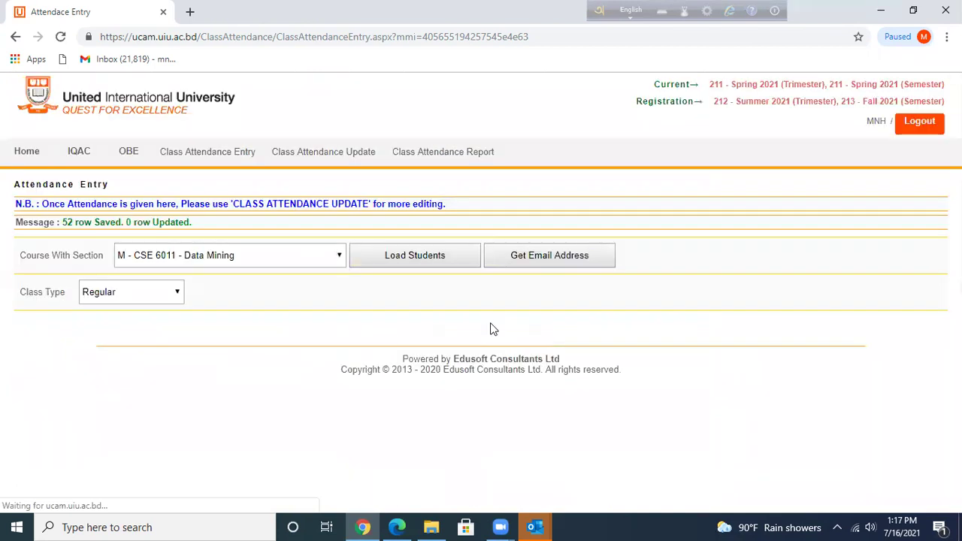
Open the Class Attendance Update page and choose the course section M - CSE 6011 - Data Mining.
{"action": "left_click", "coordinate": [367, 152]}
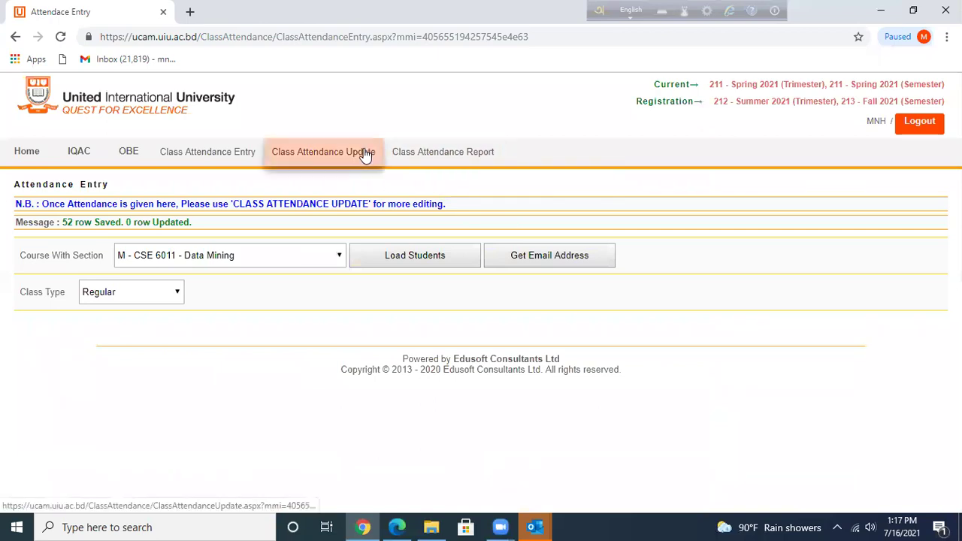
{"action": "mouse_move", "coordinate": [443, 160]}
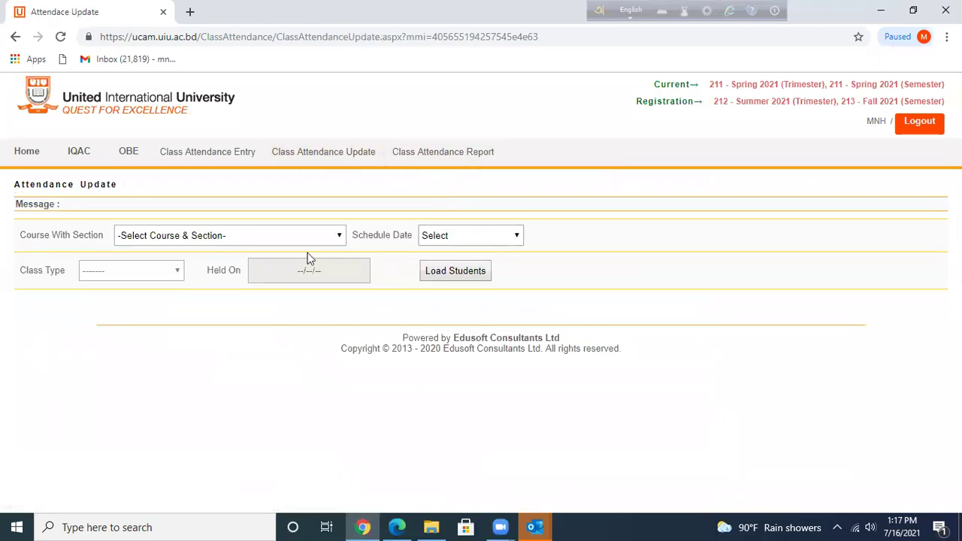
{"action": "left_click", "coordinate": [336, 237]}
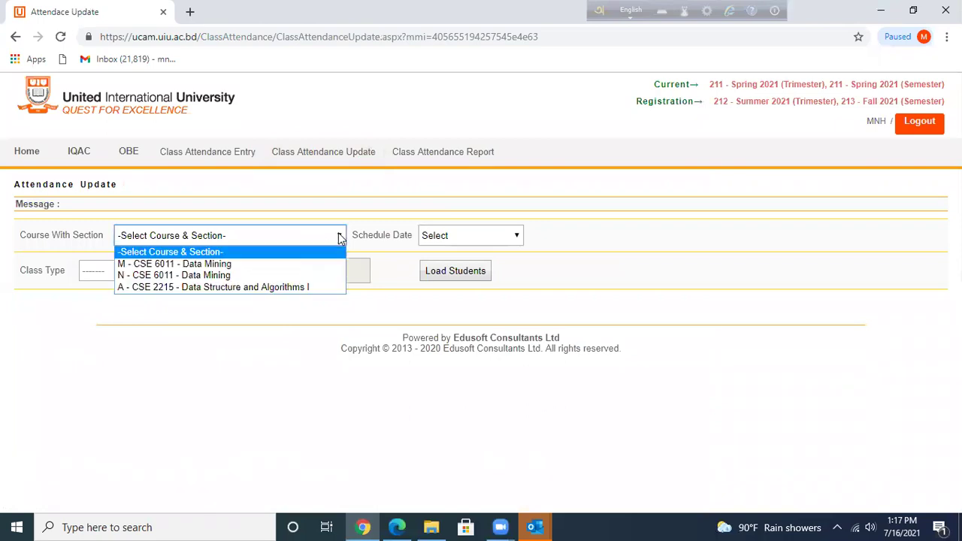
{"action": "left_click", "coordinate": [253, 264]}
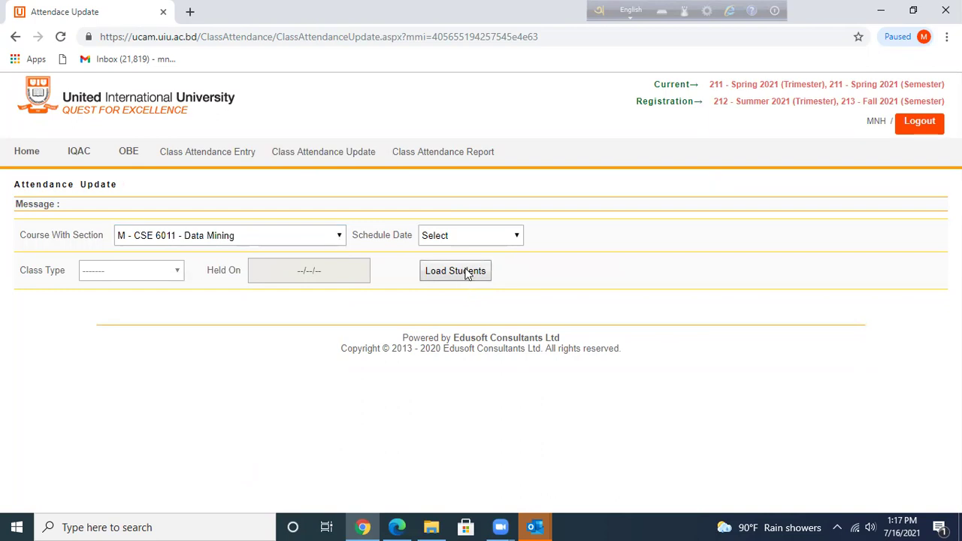
Look at the available schedule dates and try to load the students without choosing a date.
{"action": "left_click", "coordinate": [516, 237]}
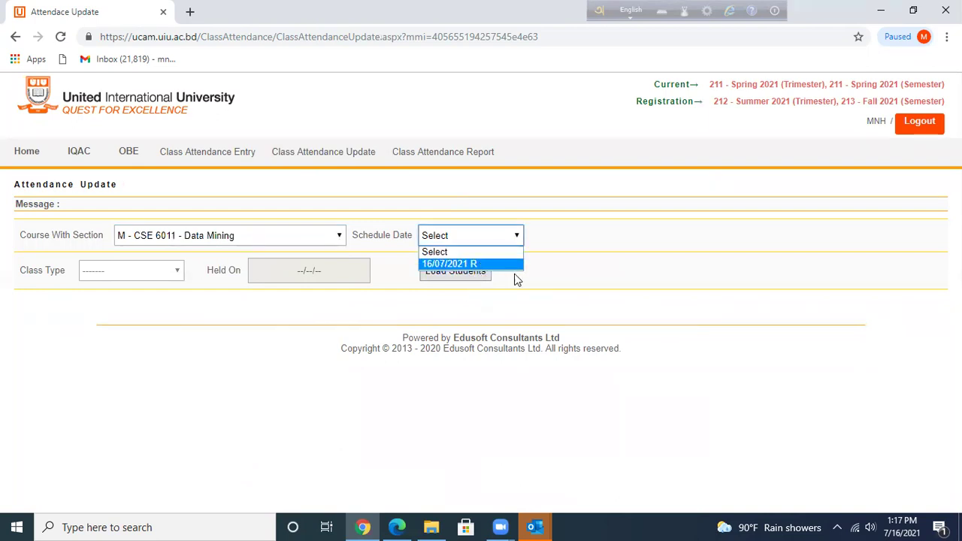
{"action": "left_click", "coordinate": [561, 301]}
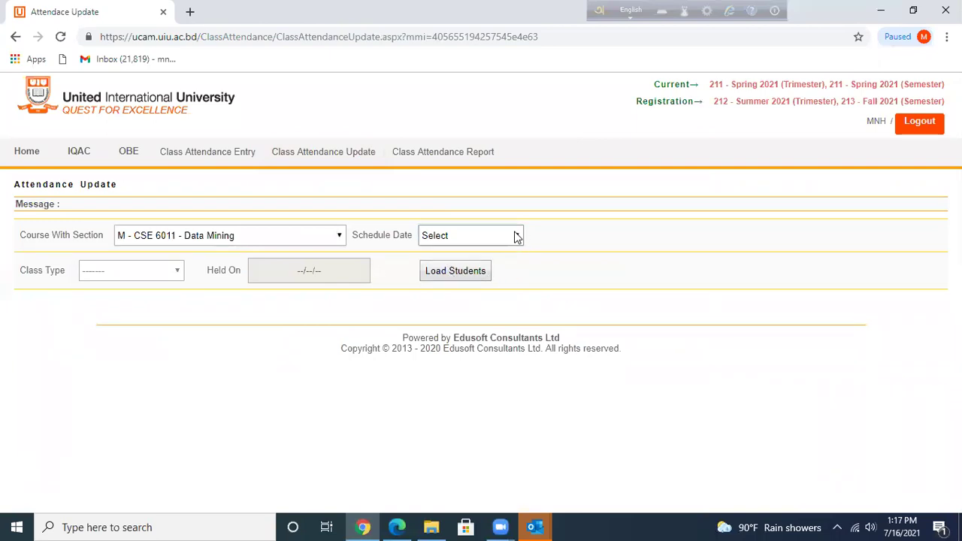
{"action": "left_click", "coordinate": [454, 273]}
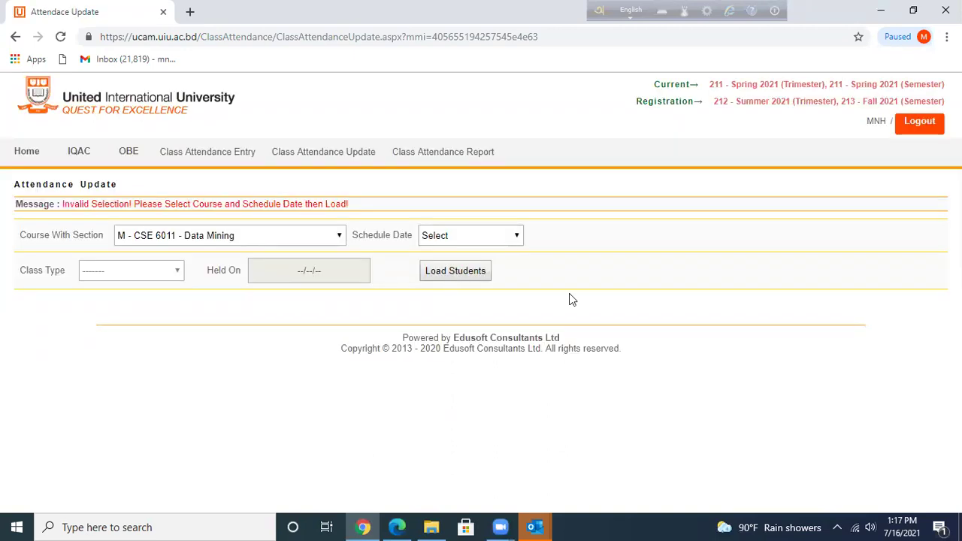
{"action": "left_click", "coordinate": [515, 238]}
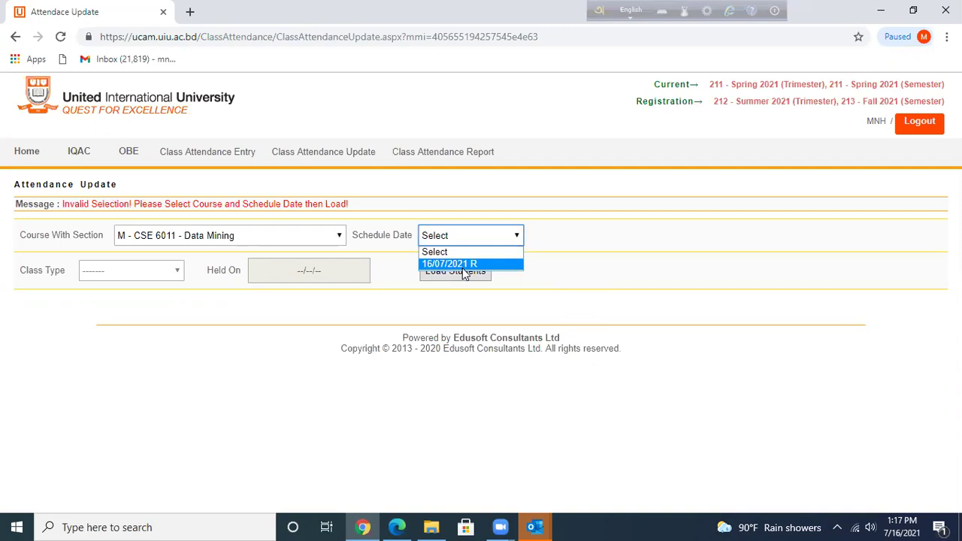
{"action": "left_click", "coordinate": [554, 294]}
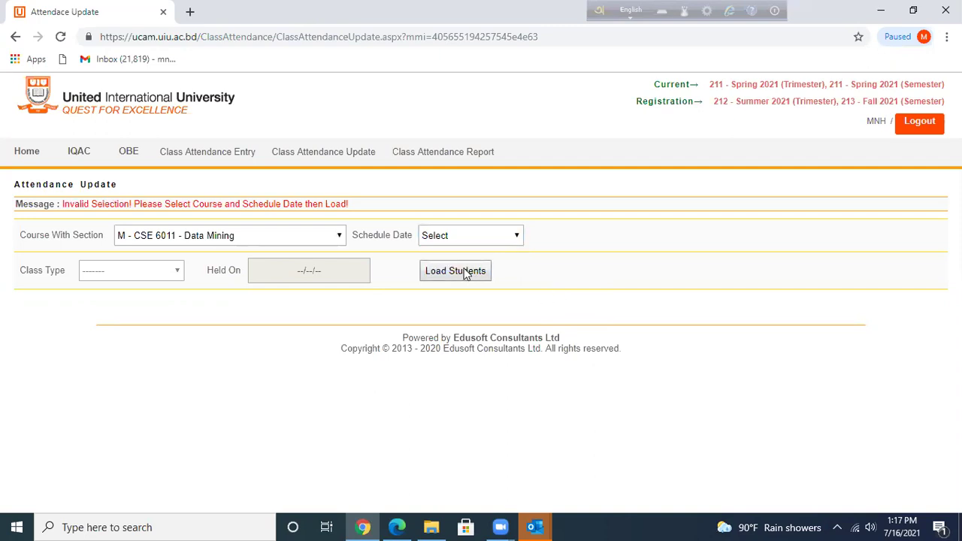
{"action": "left_click", "coordinate": [466, 274]}
{"action": "left_click", "coordinate": [517, 237]}
{"action": "left_click", "coordinate": [579, 271]}
Log out of the university portal.
{"action": "left_click", "coordinate": [926, 128]}
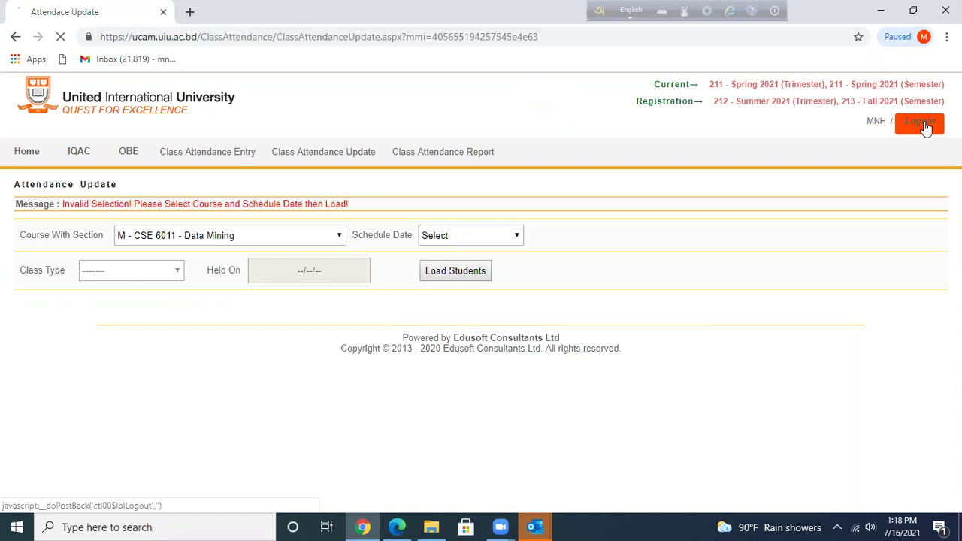